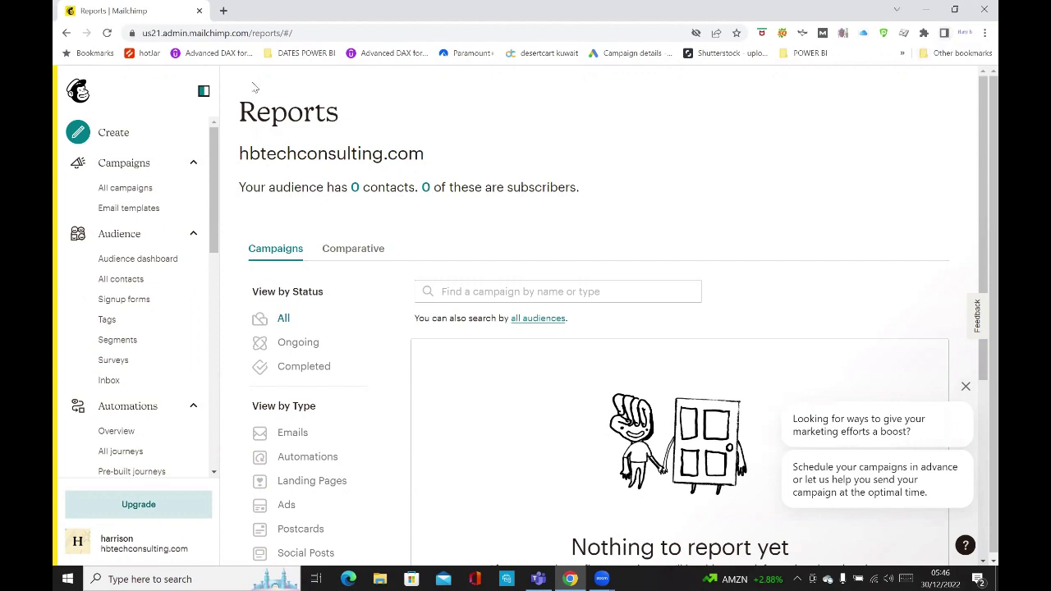
Open a new browser tab and load the Google homepage.
click(222, 11)
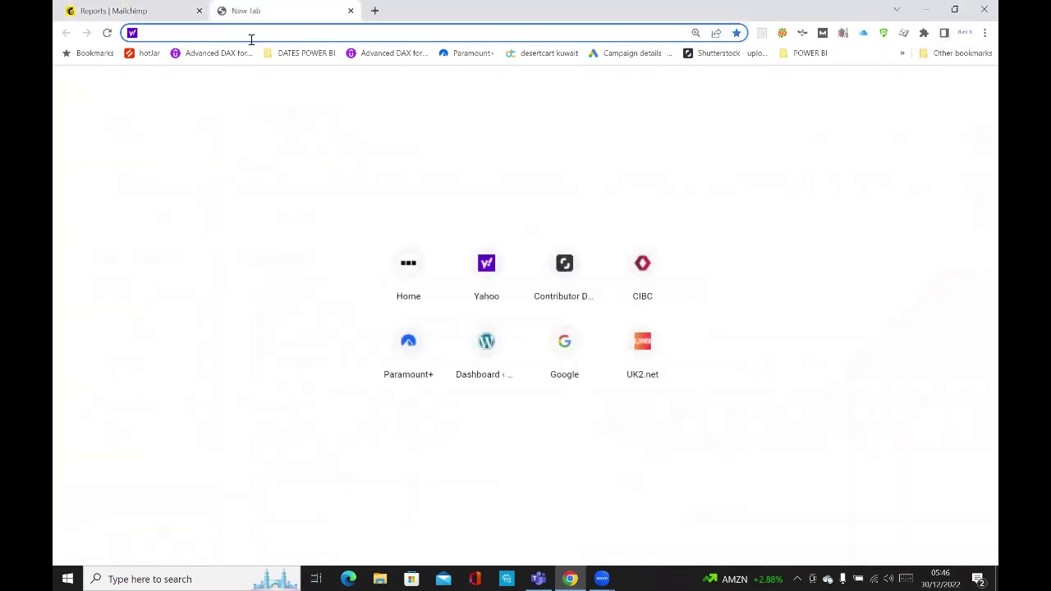
text(google.com)
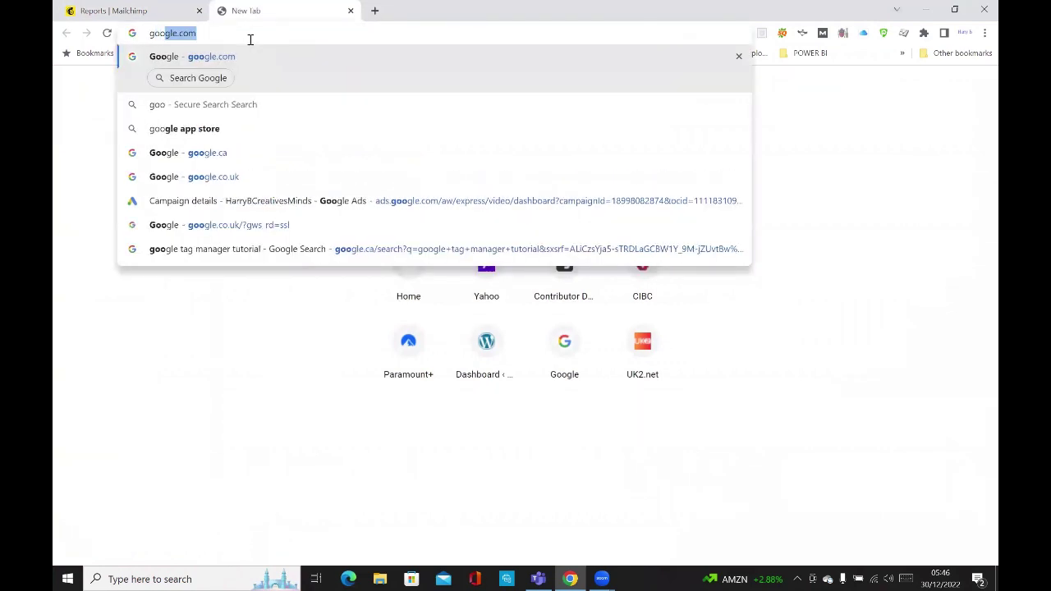
key(Return)
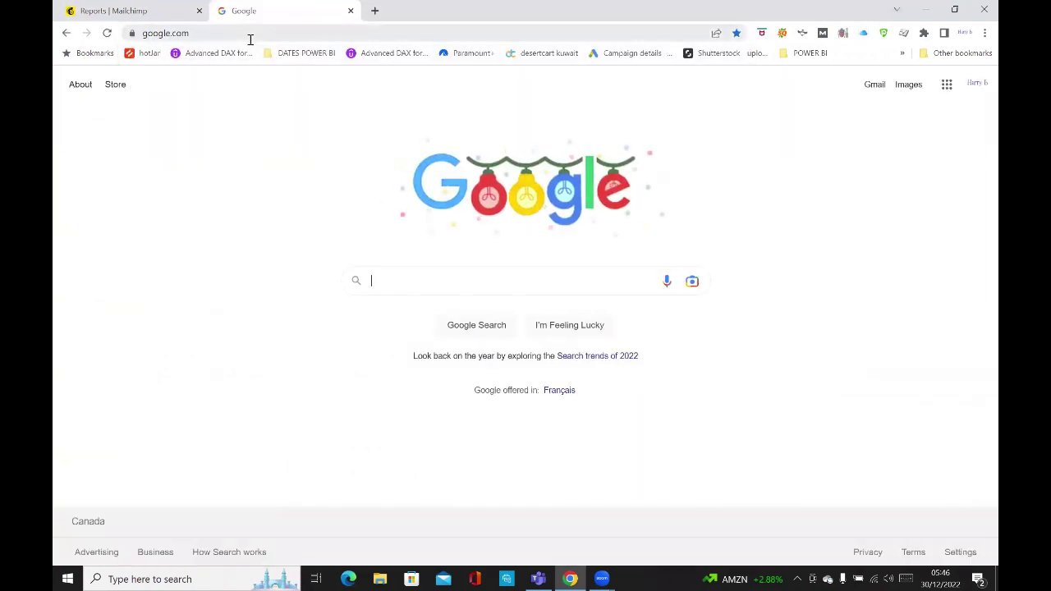
Search Google for mailchimp and open the official Mailchimp site result.
text(mailch)
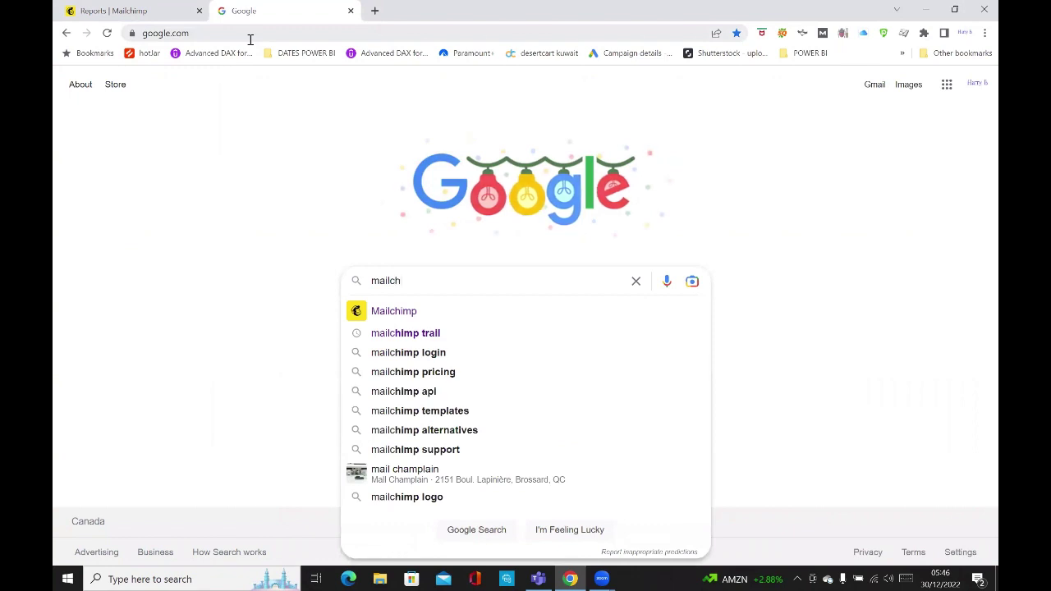
text(i)
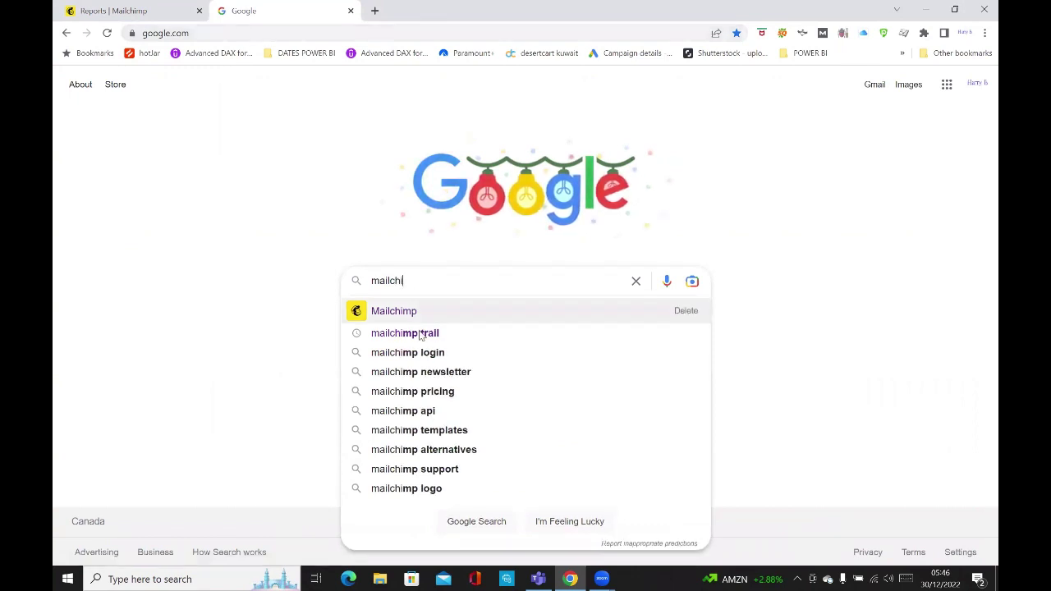
click(409, 317)
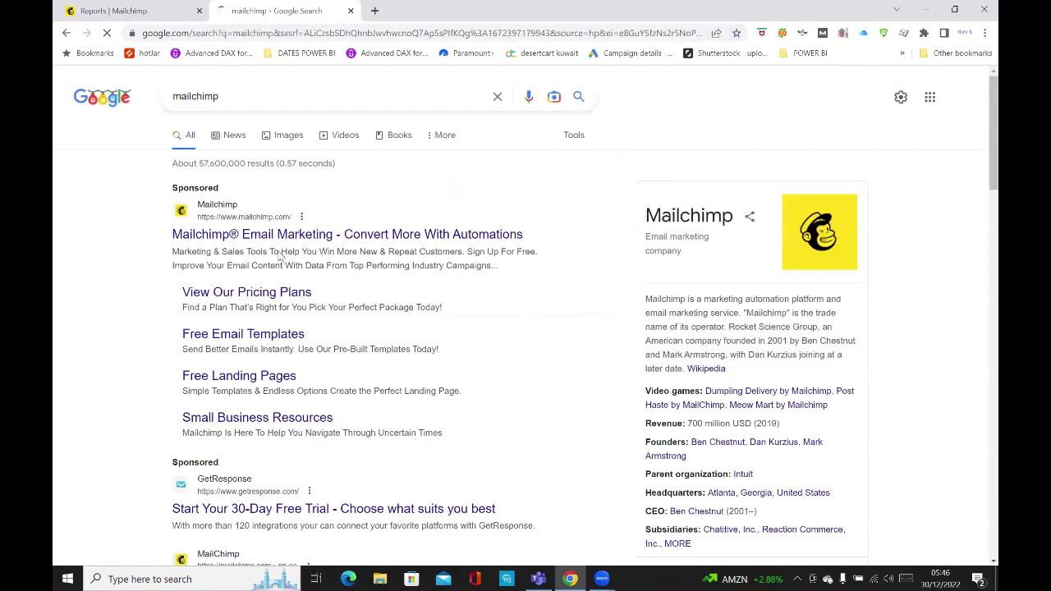
scroll(247, 402, down, 1)
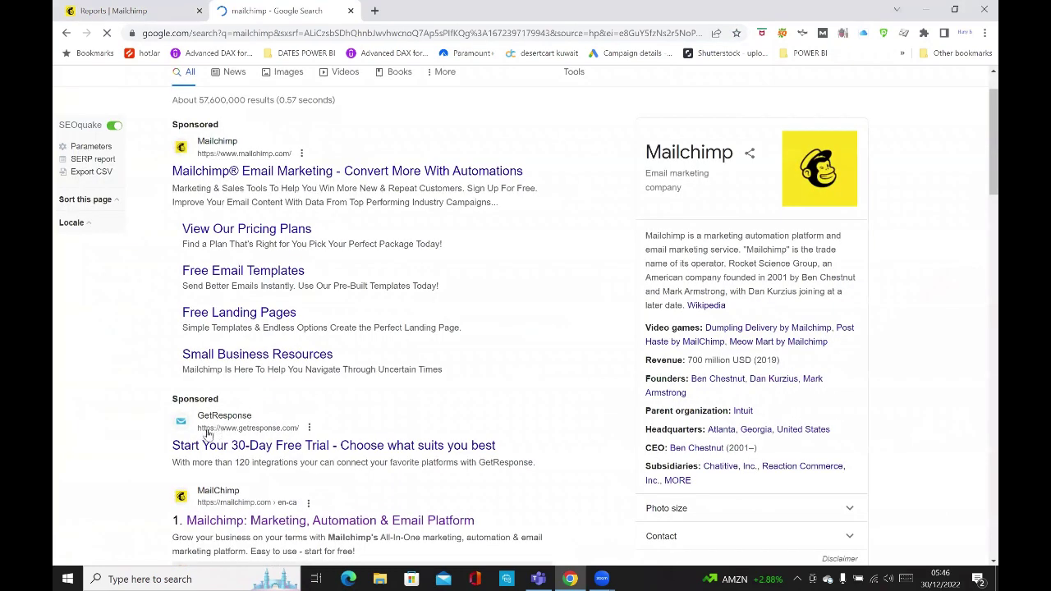
scroll(212, 441, down, 1)
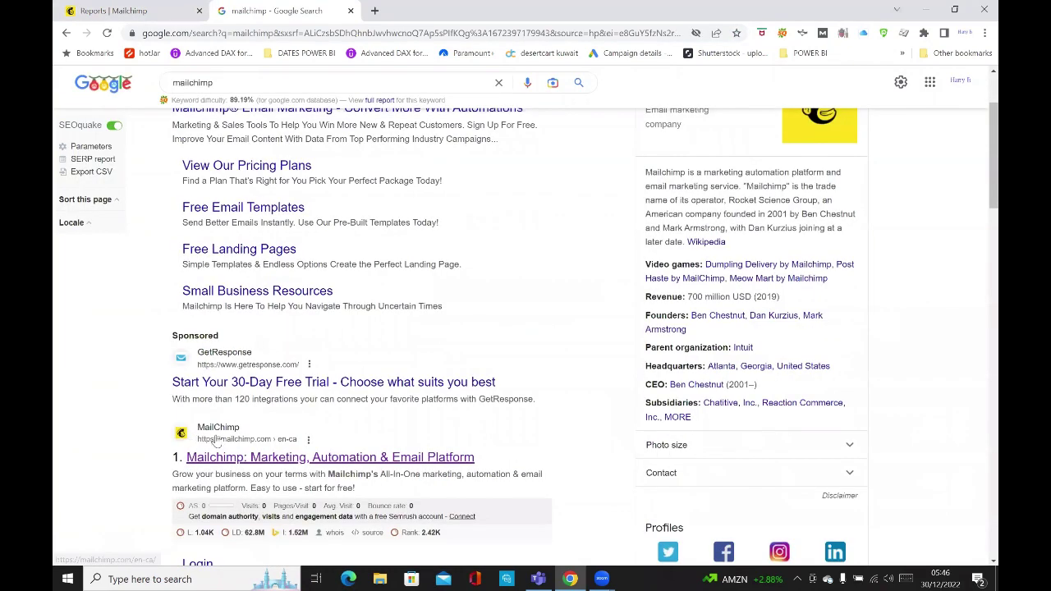
click(261, 458)
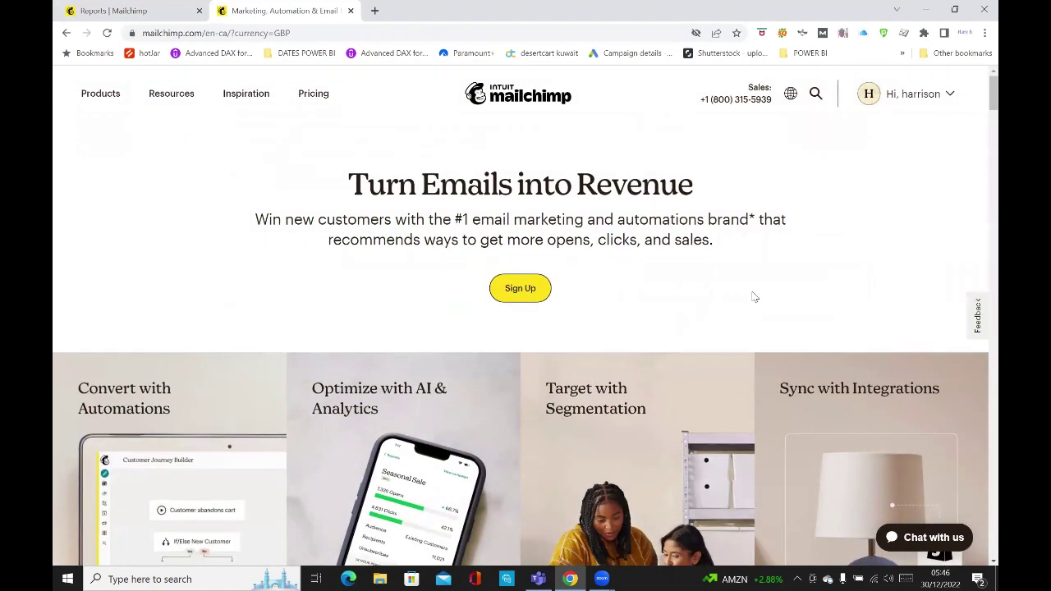
Skim the mailchimp.com homepage, then switch back to the Reports | Mailchimp tab.
scroll(754, 297, down, 2)
scroll(754, 297, up, 2)
click(102, 8)
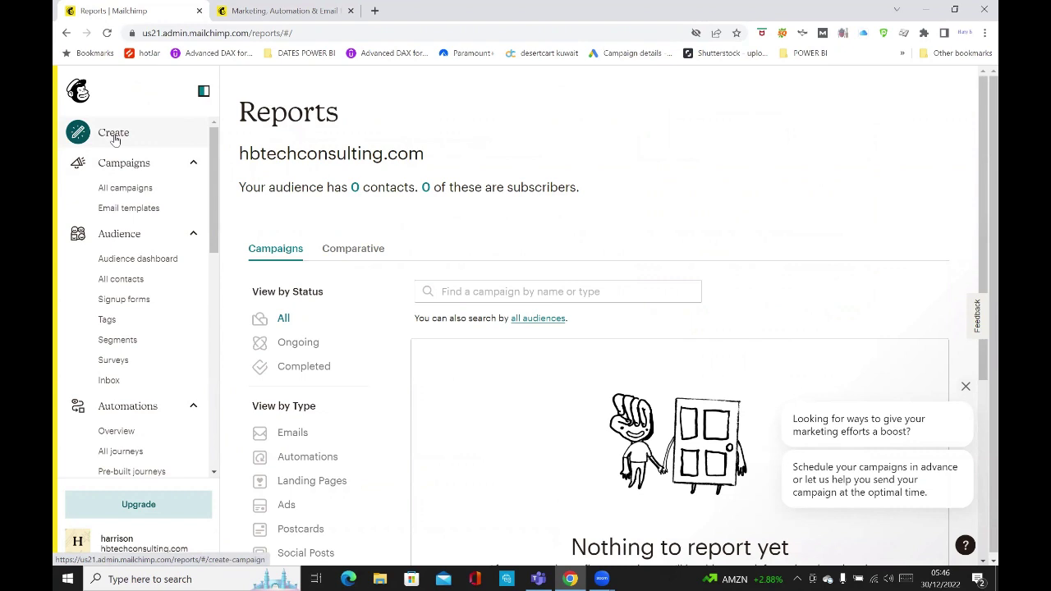
From Create, expand the Email campaign types and dismiss the marketing tips popup.
click(115, 140)
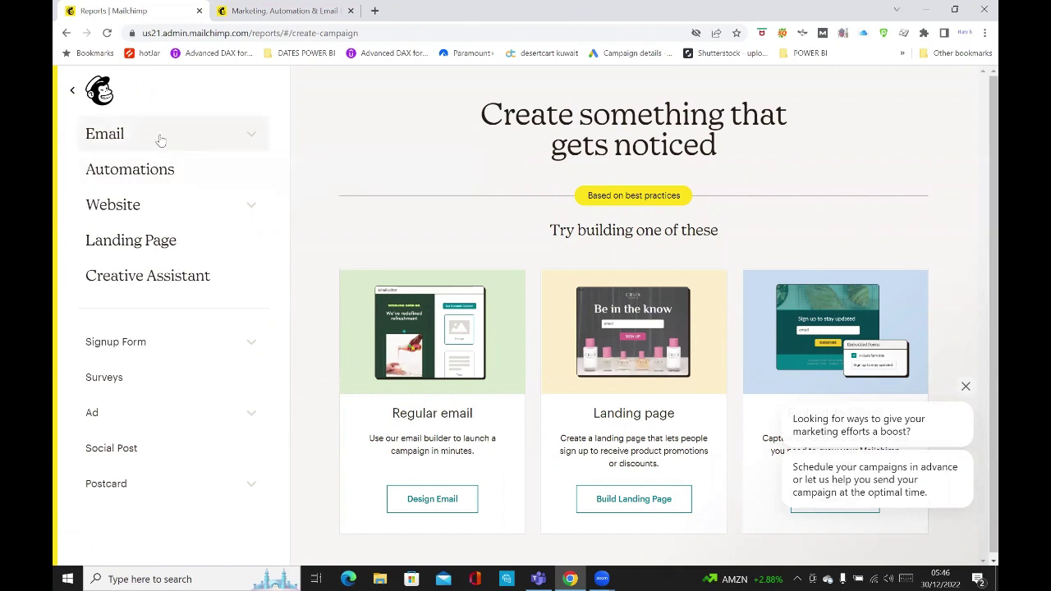
click(194, 143)
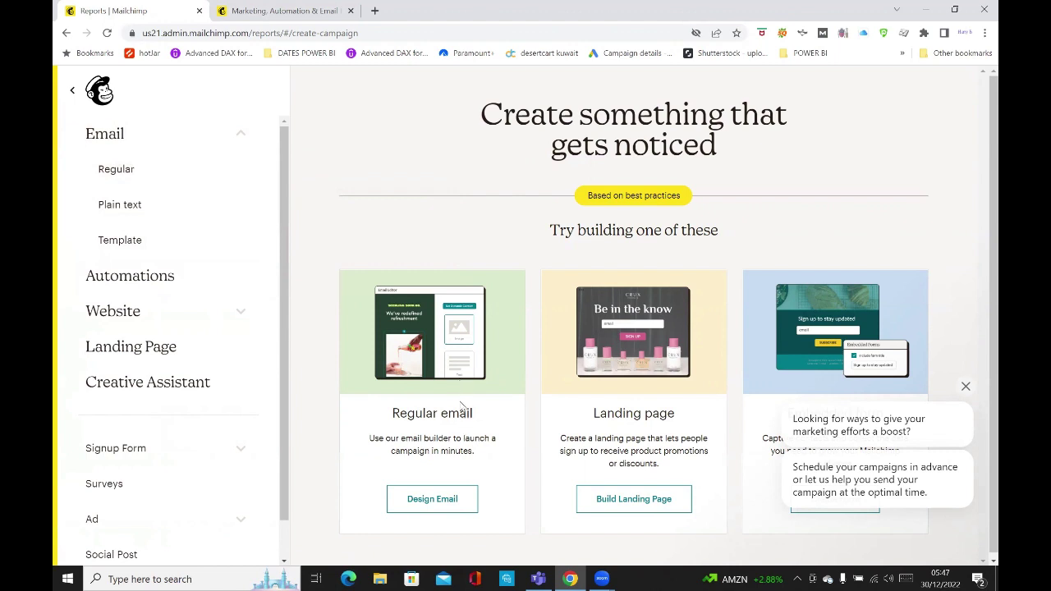
click(966, 387)
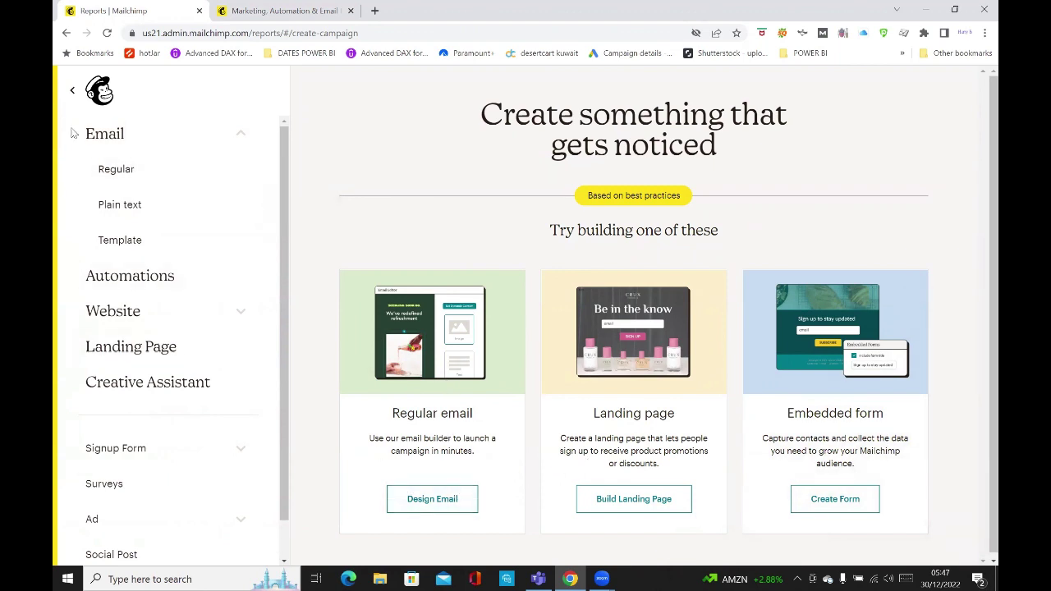
Choose a Regular email and create the campaign named 'testcampaign'.
click(115, 170)
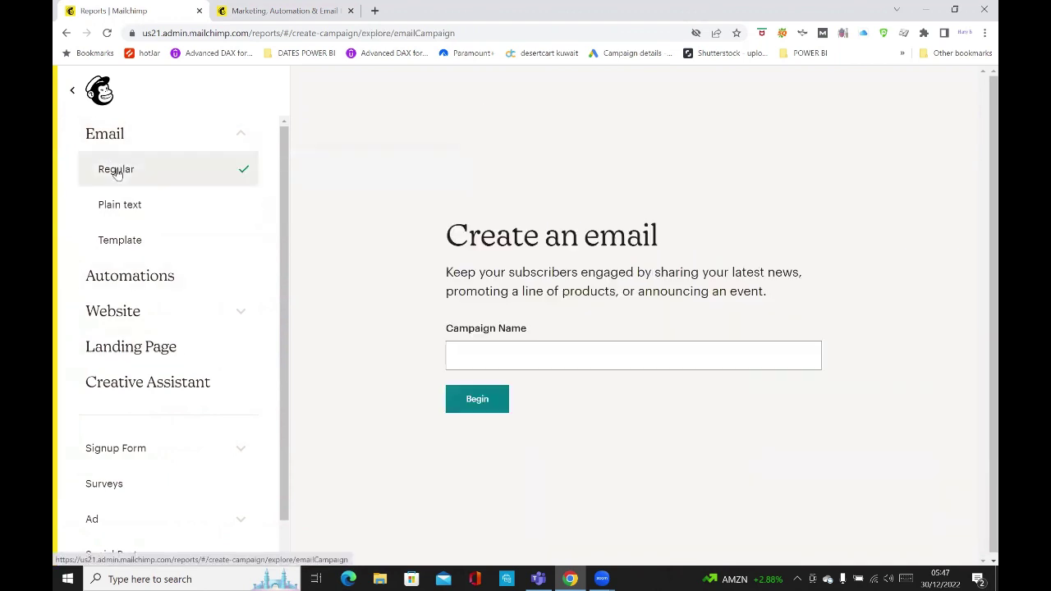
click(519, 354)
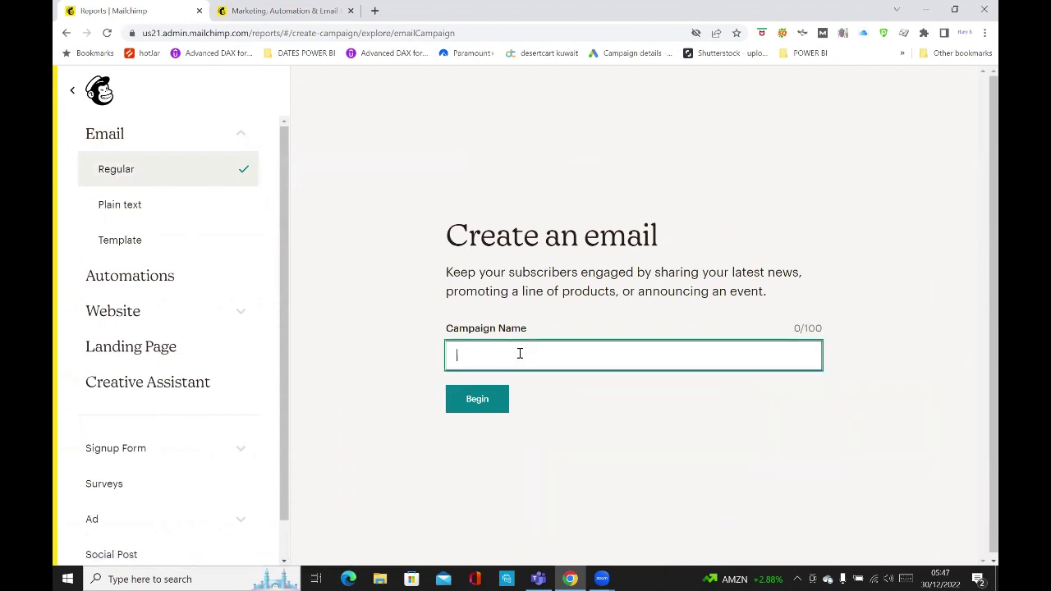
text(test)
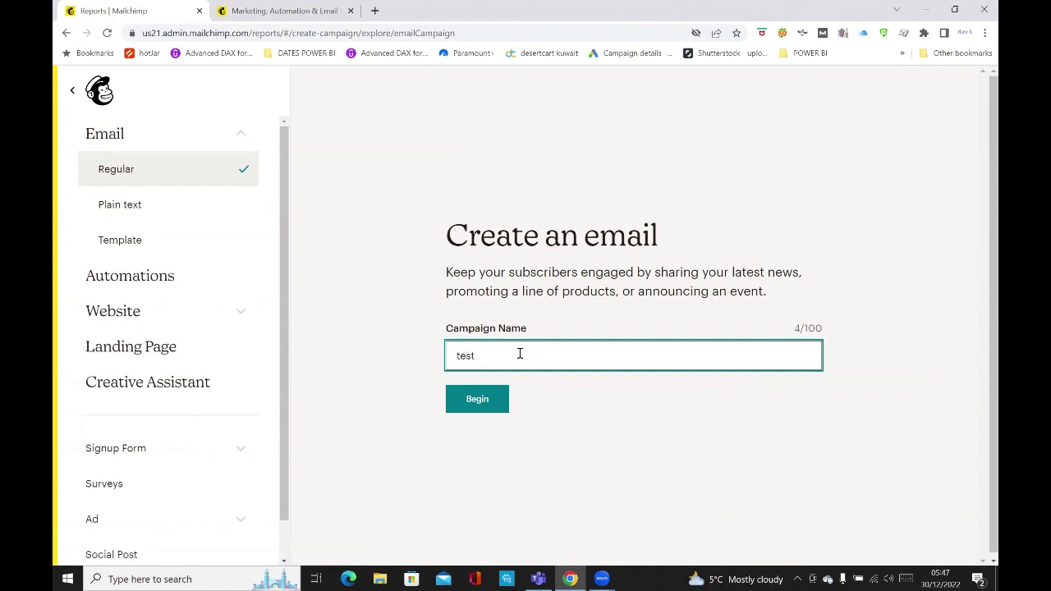
text(campaign)
click(483, 410)
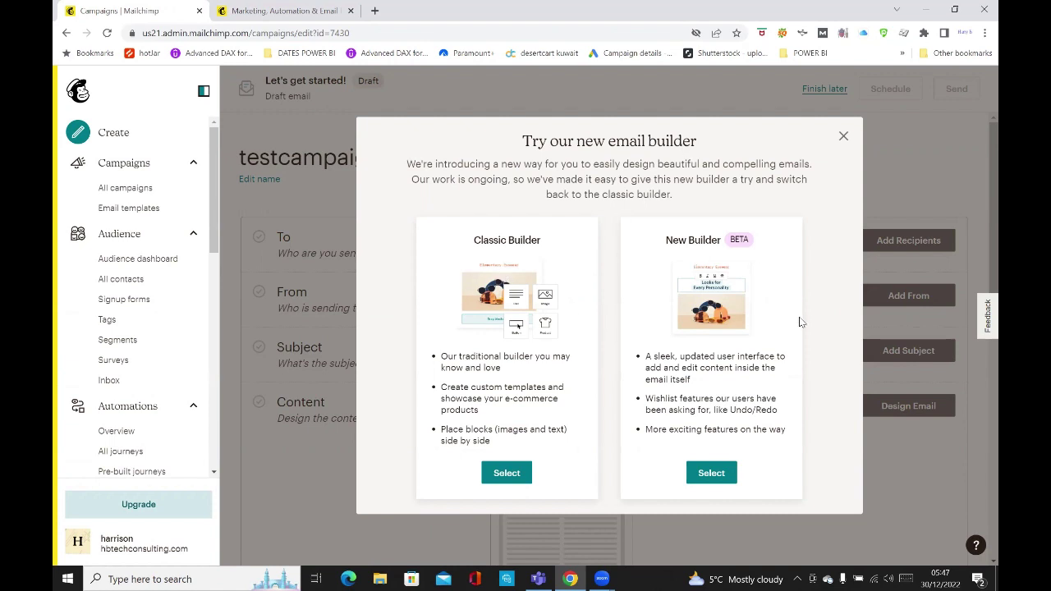
Skip the builder choice and import recipients via the Copy and paste option.
click(844, 138)
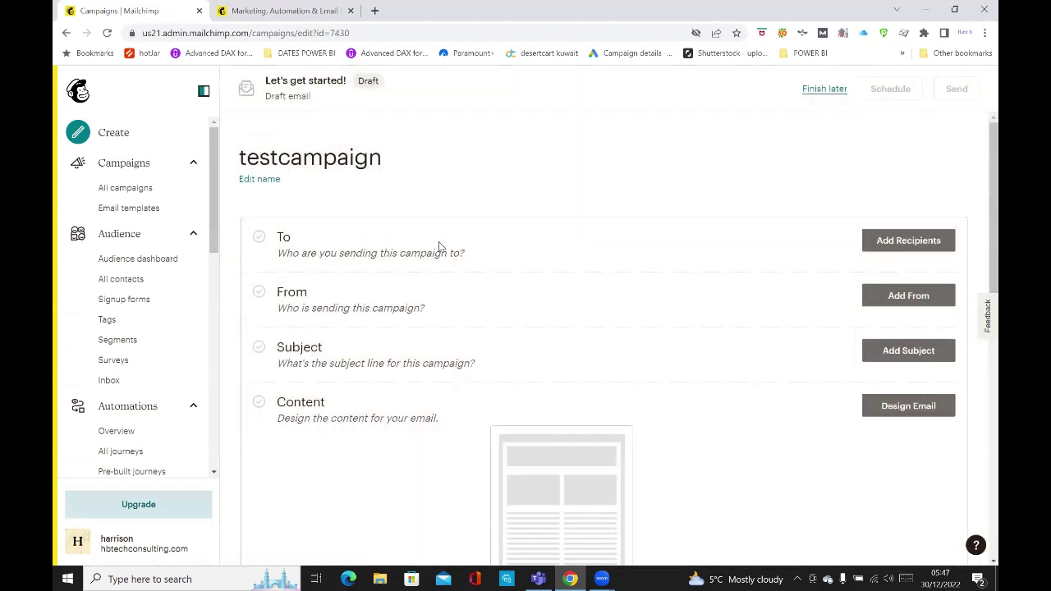
click(918, 243)
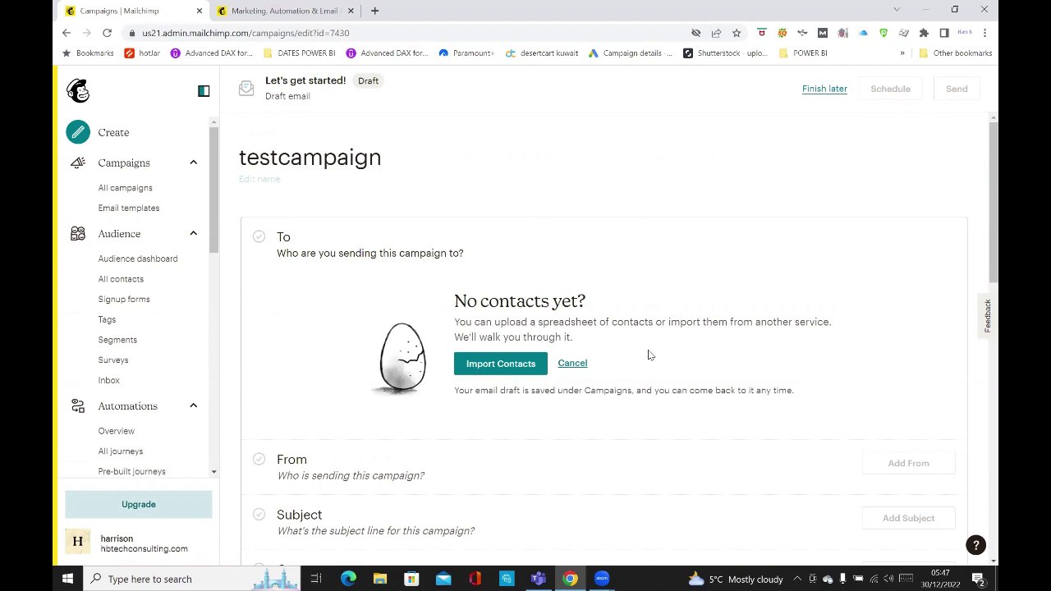
scroll(648, 354, down, 2)
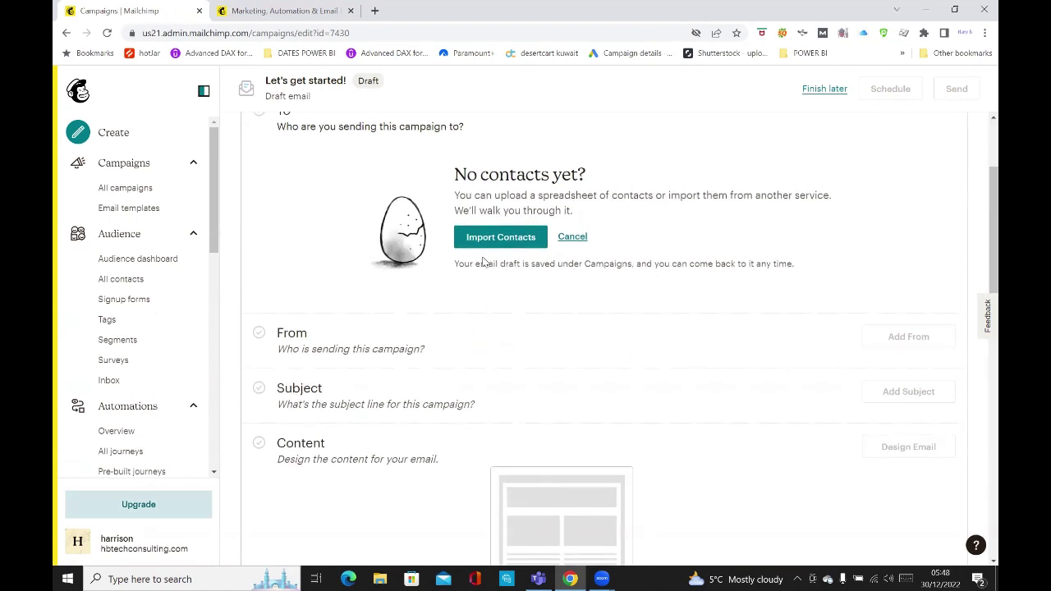
click(498, 240)
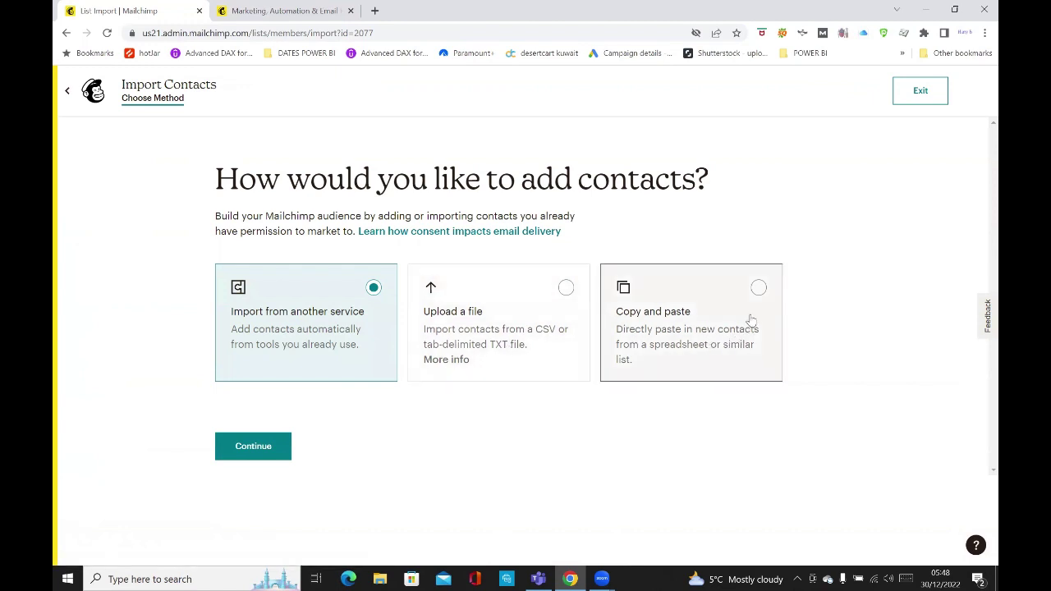
click(759, 290)
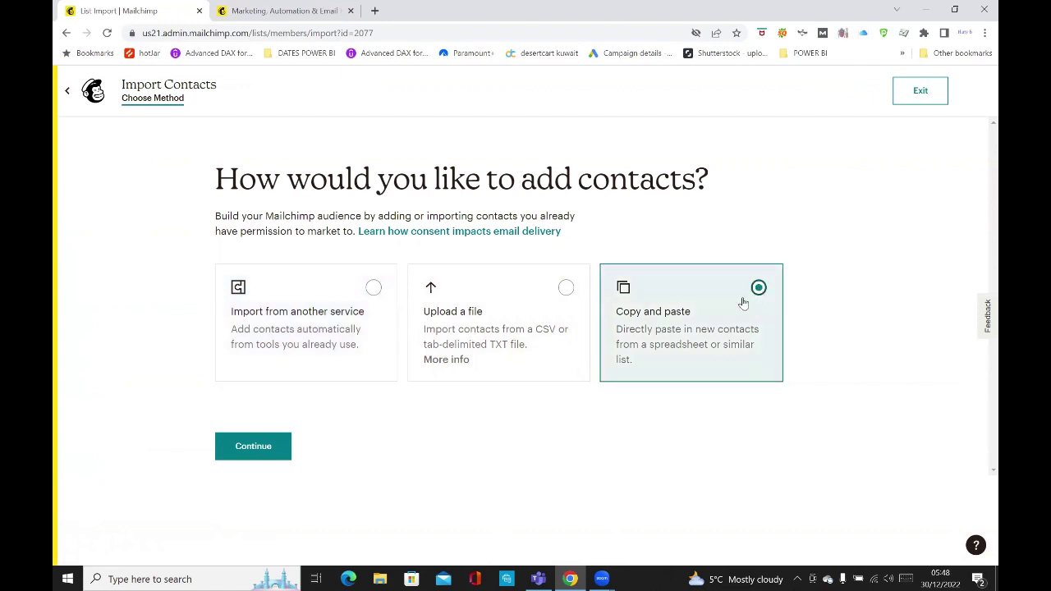
Enter one contact's e-mail address and full name into the contact paste field.
click(252, 448)
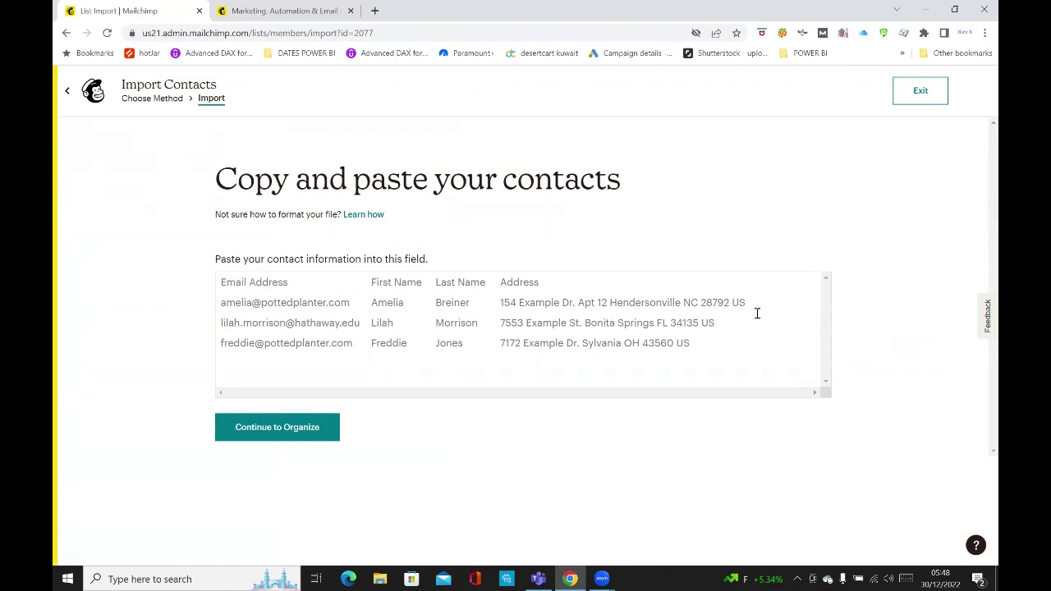
click(286, 437)
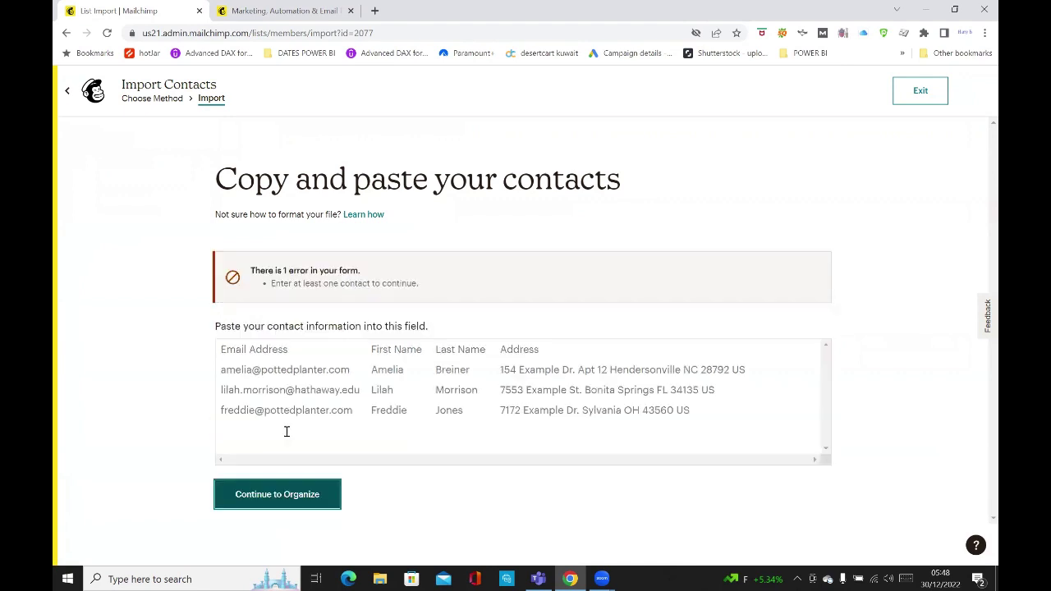
click(312, 383)
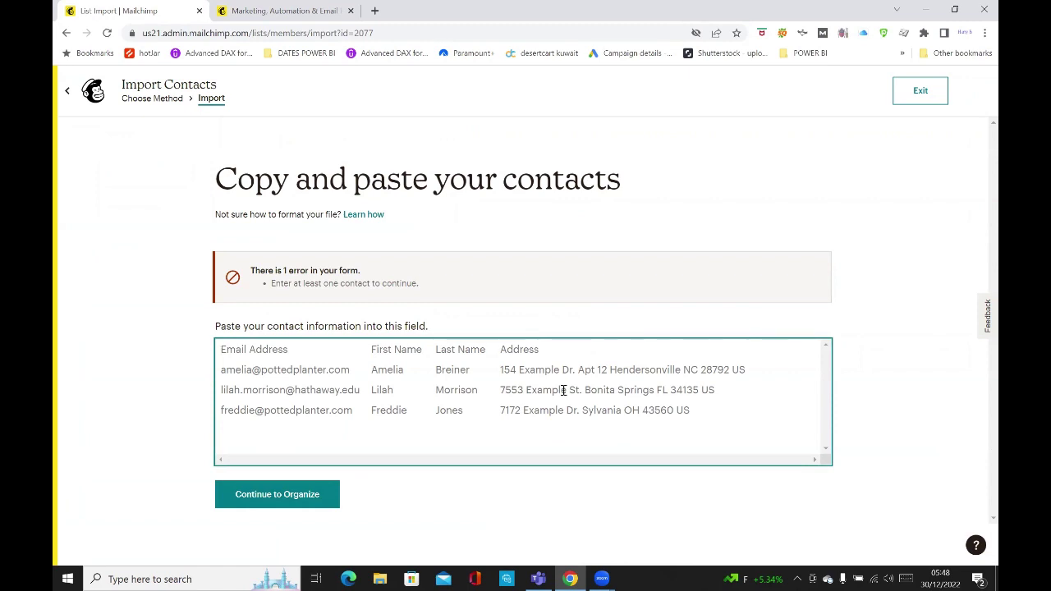
text(harry)
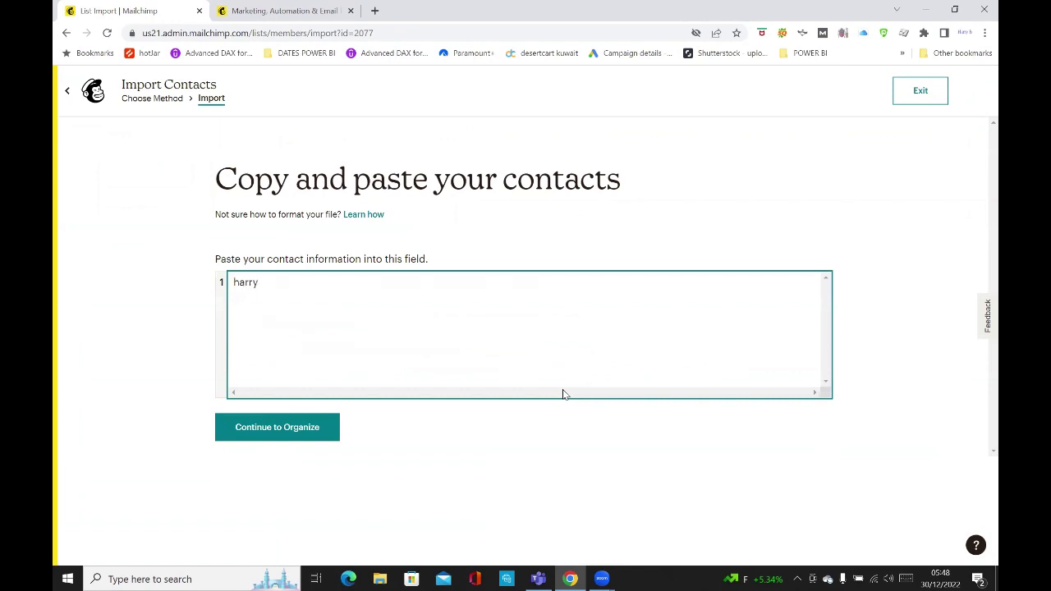
key(BackSpace)
key(BackSpace)
key(BackSpace)
key(BackSpace)
key(BackSpace)
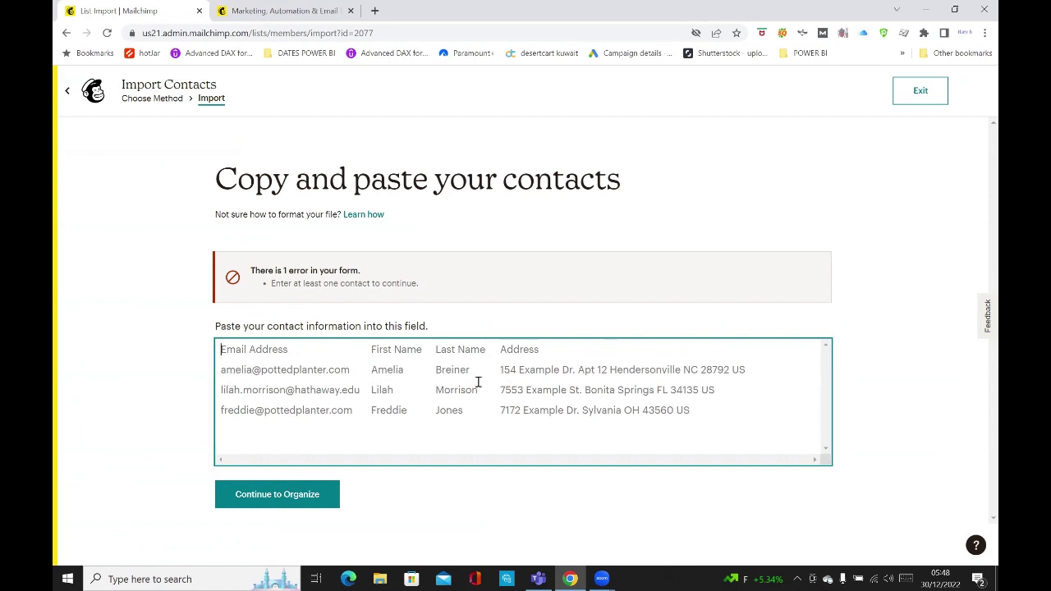
text(harry)
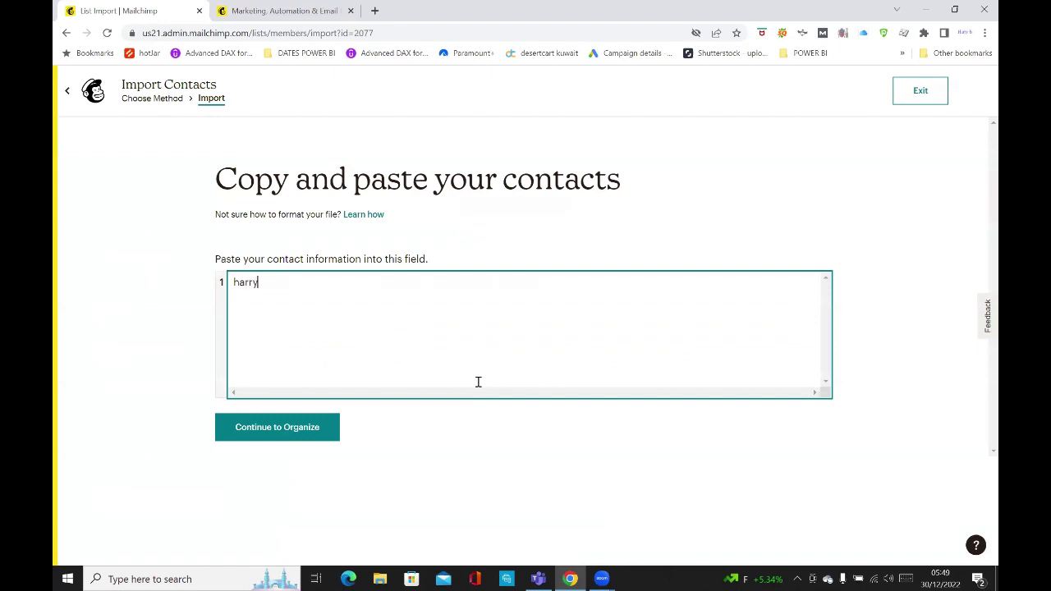
text(@)
text(test.com)
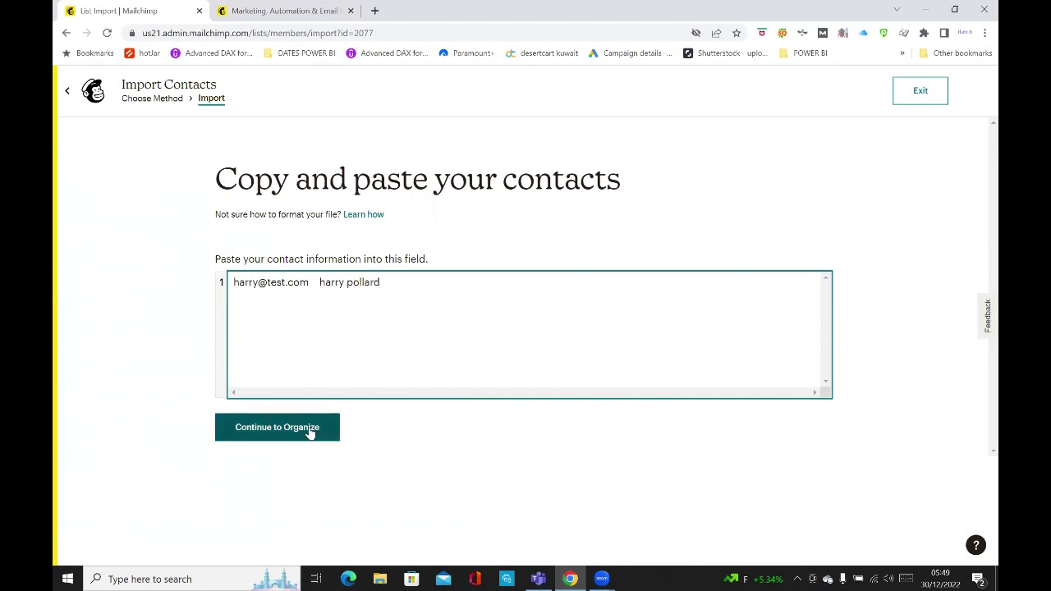
Advance to Organize your contacts and keep the status as Subscribed.
click(308, 430)
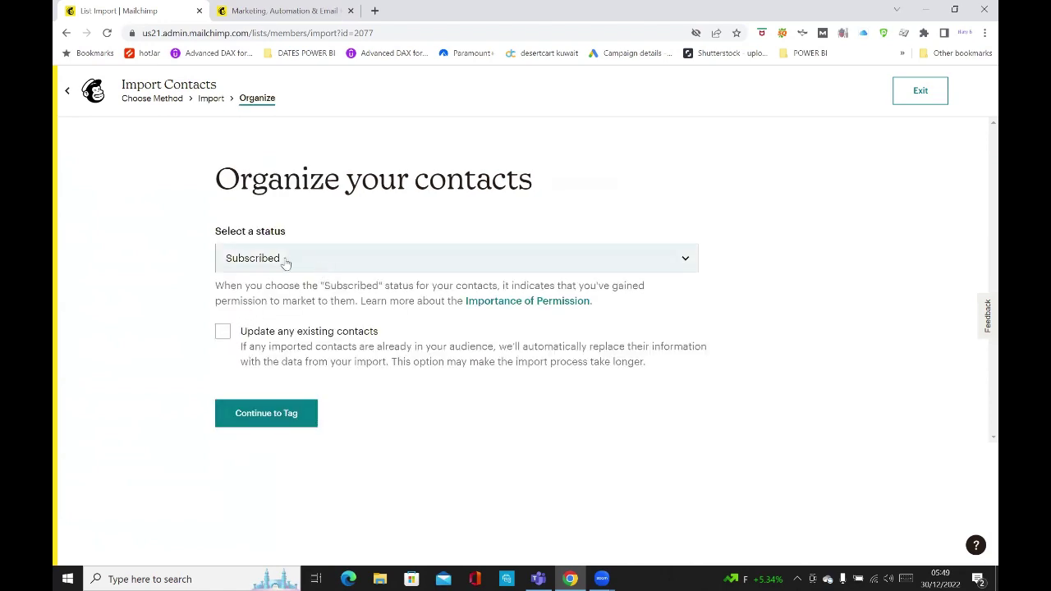
click(332, 260)
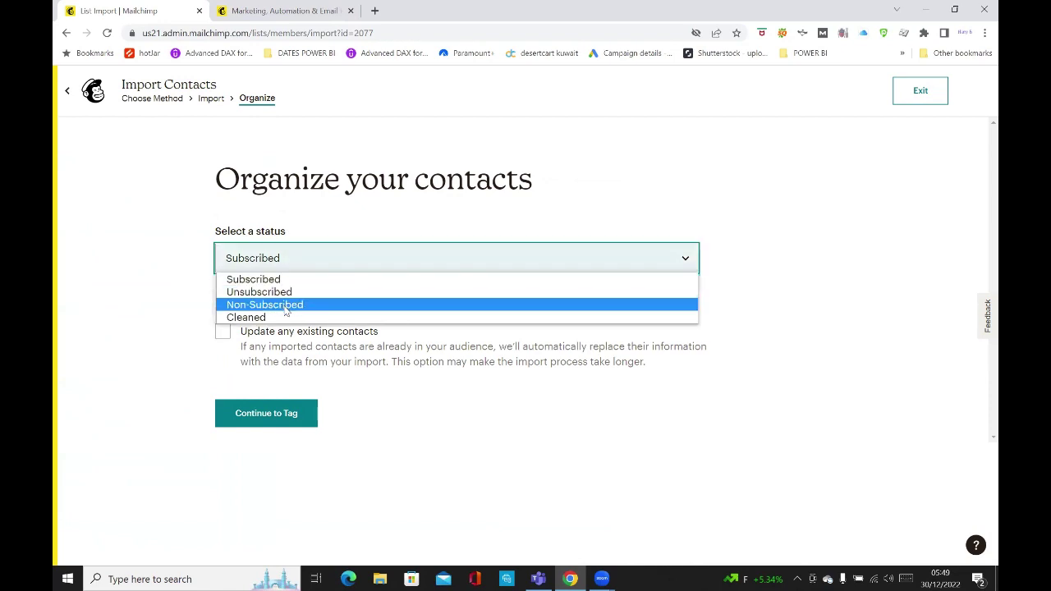
click(464, 451)
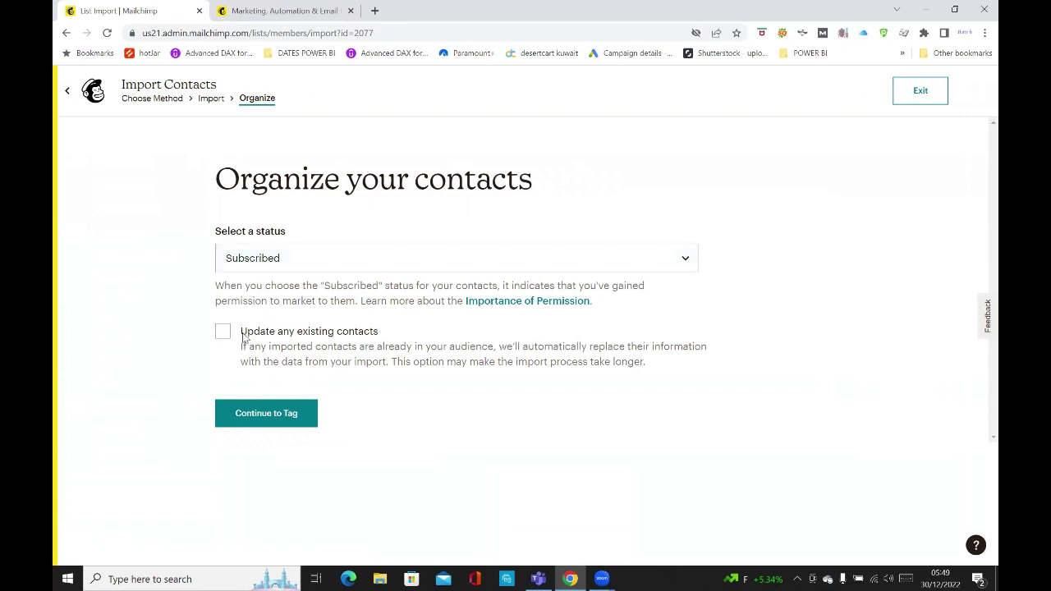
Tag the imported contacts as Staff, abandoning a partly typed 'tes' tag.
click(276, 414)
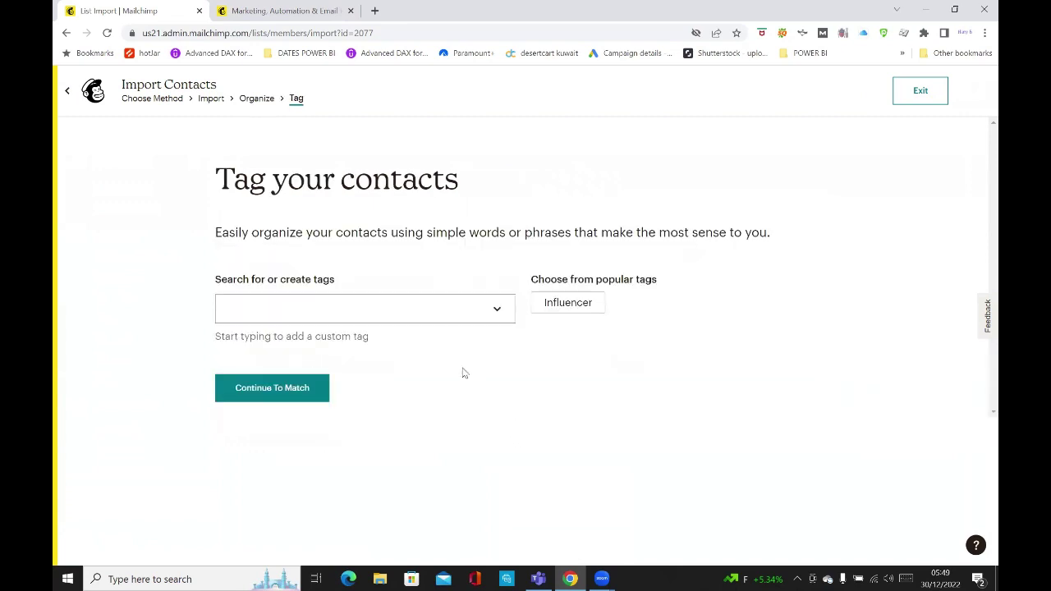
click(438, 310)
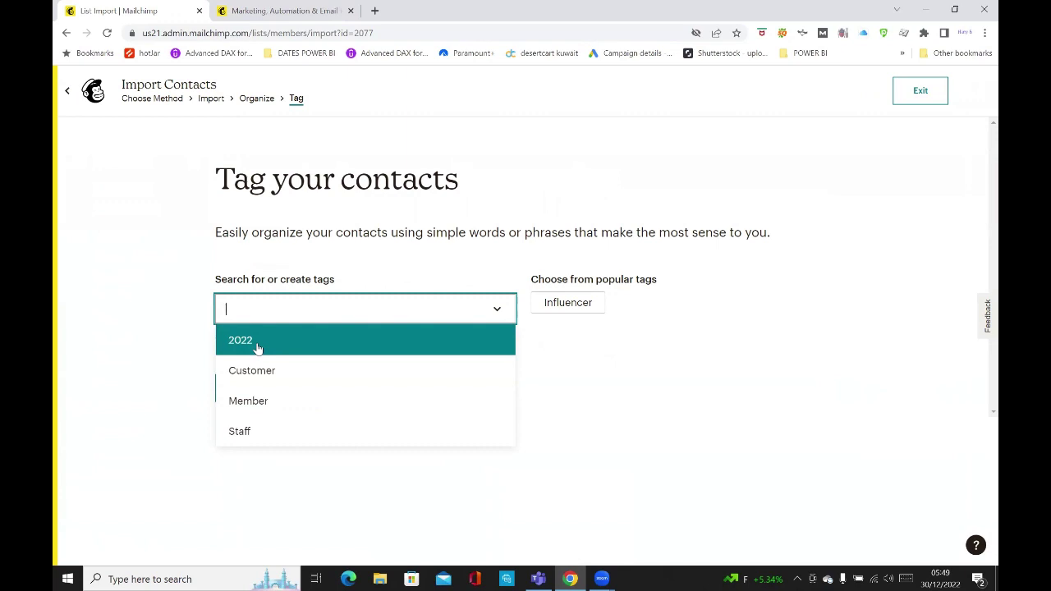
click(273, 429)
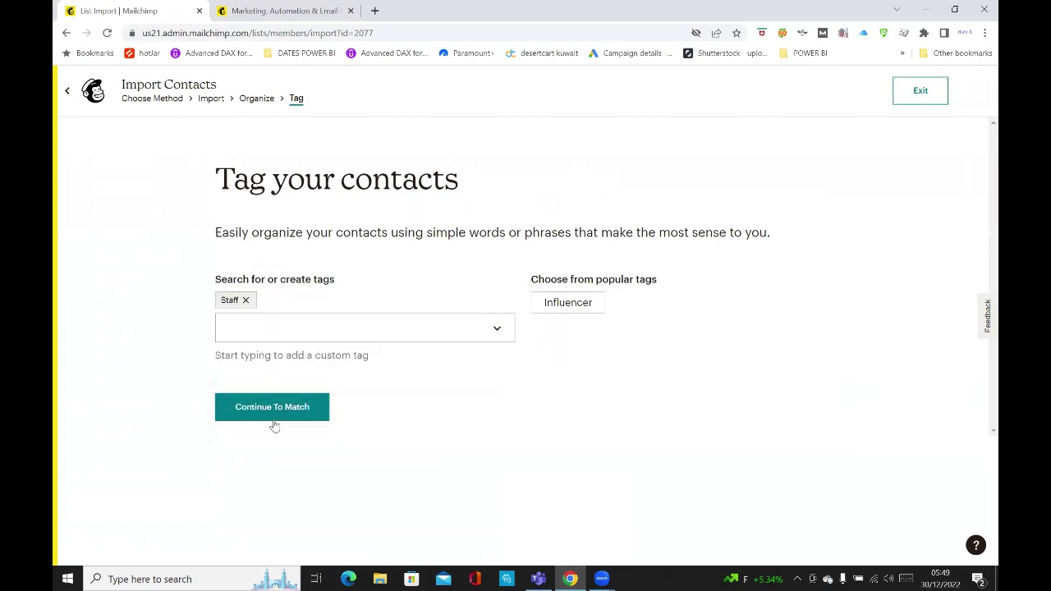
click(295, 331)
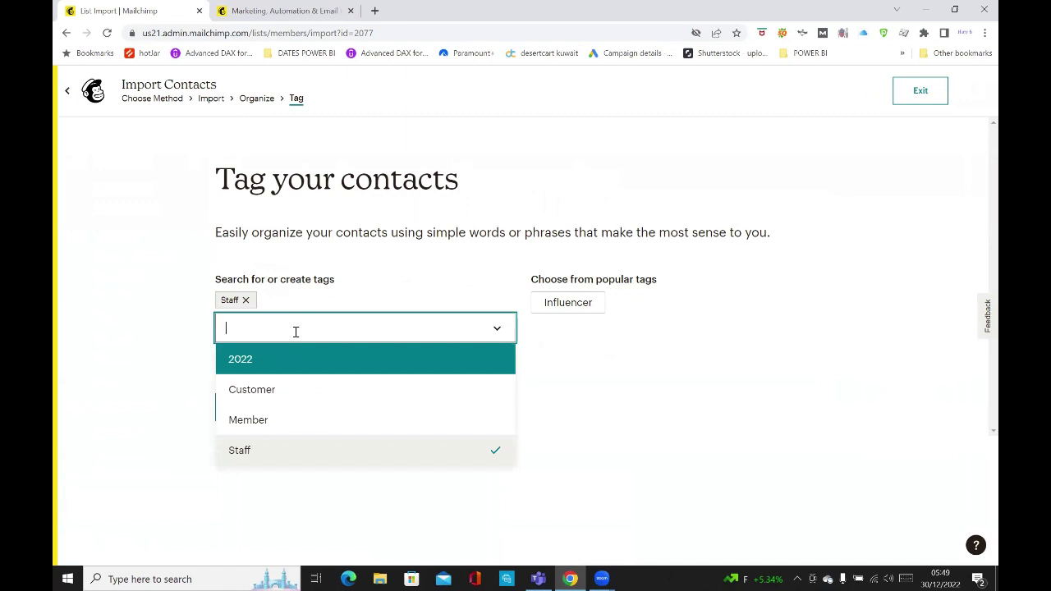
text(test)
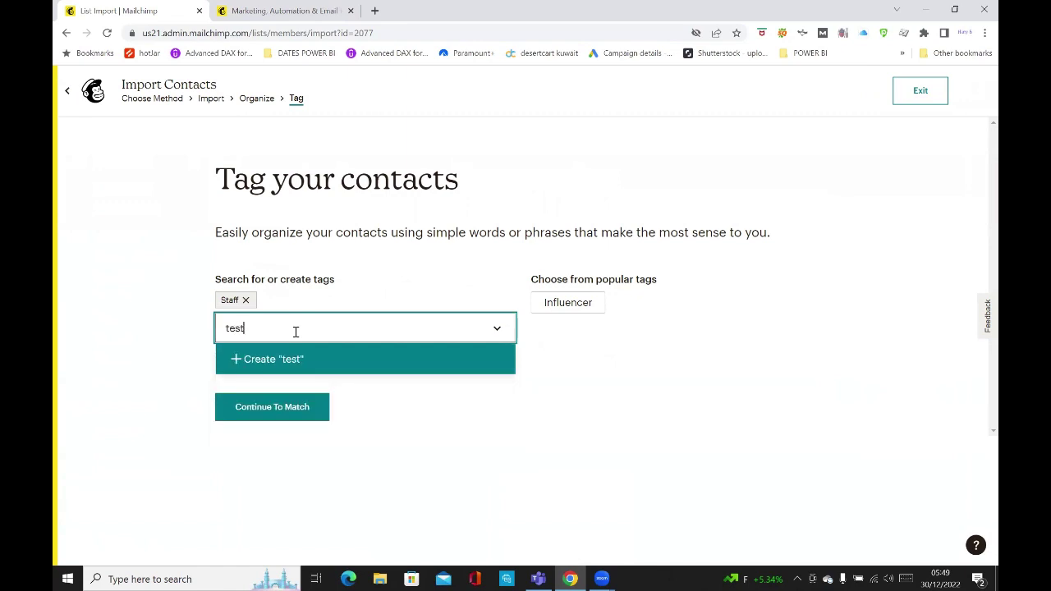
click(450, 455)
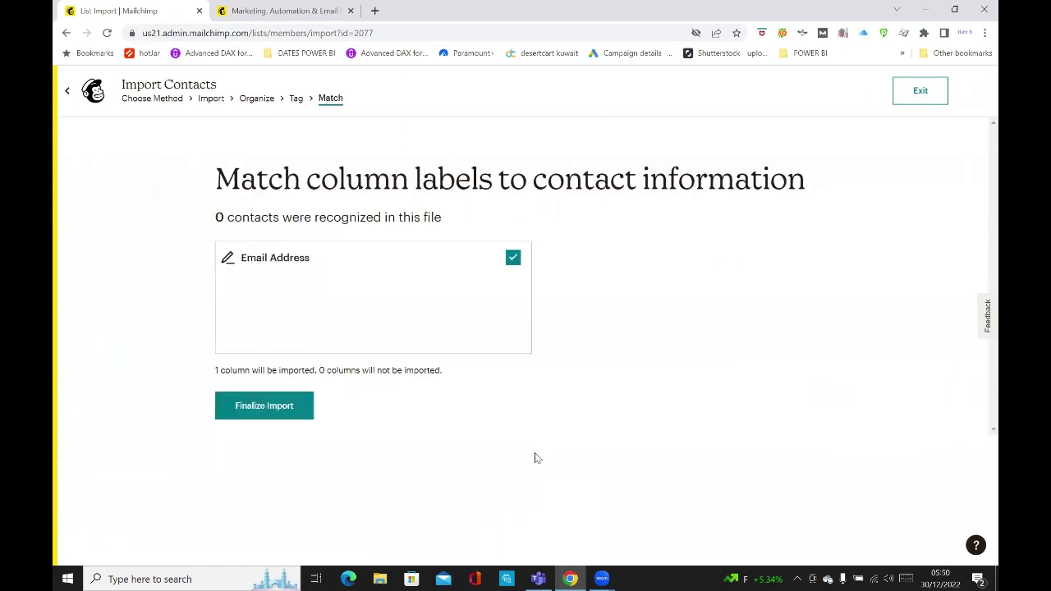
Finalize and complete the contact import, then return to the testcampaign draft.
click(274, 411)
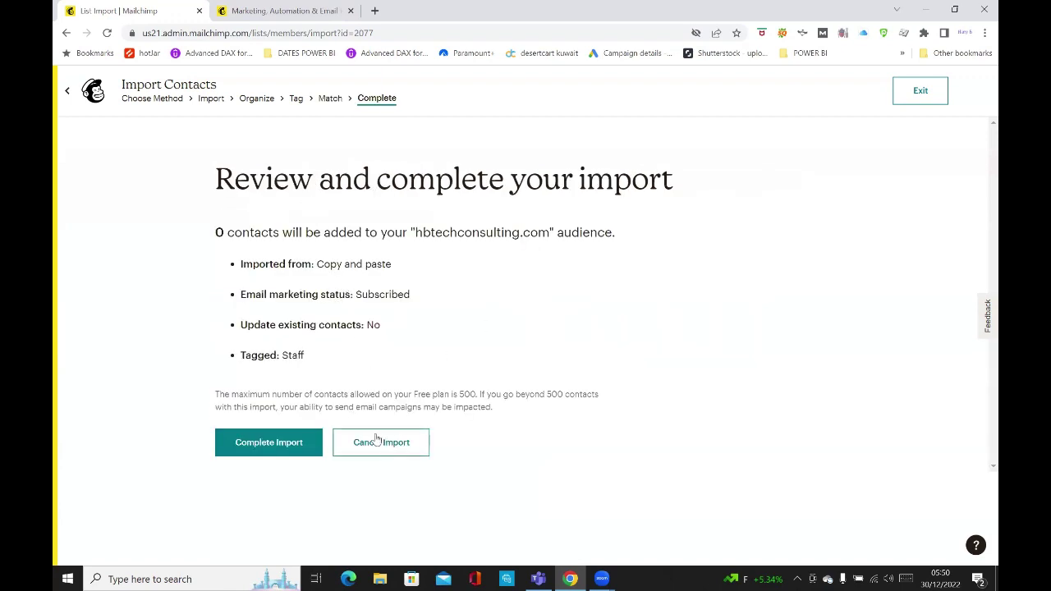
click(277, 445)
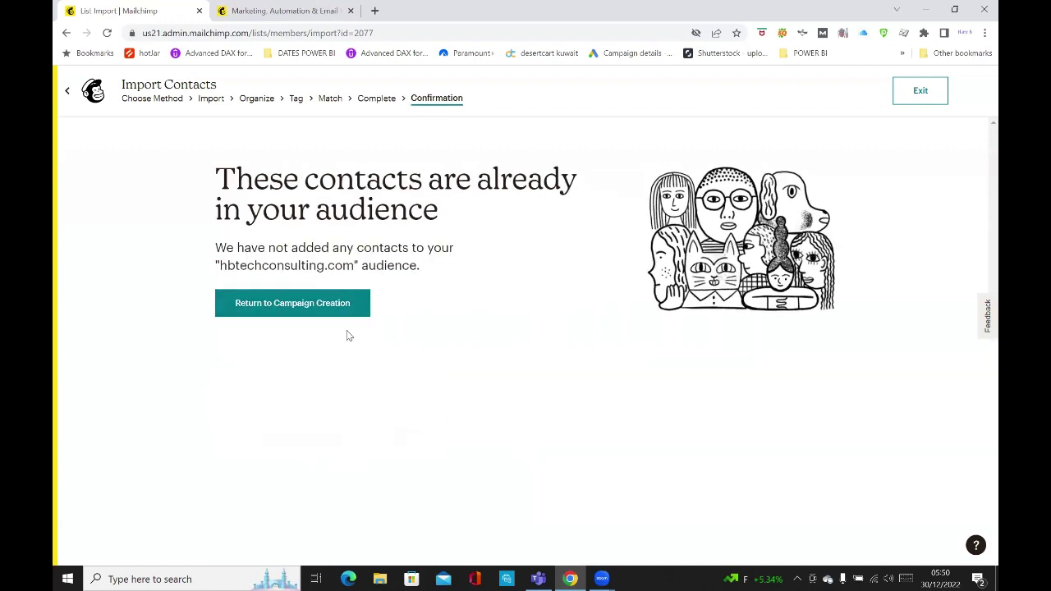
click(293, 306)
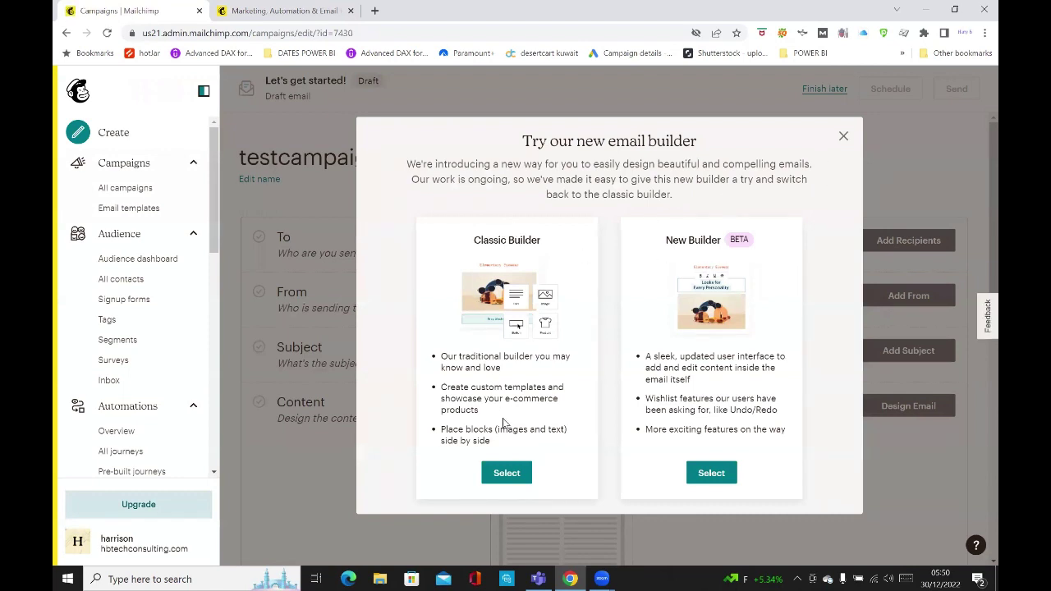
Choose the Classic Builder and pick the Basic 1 Column template for testcampaign.
click(510, 475)
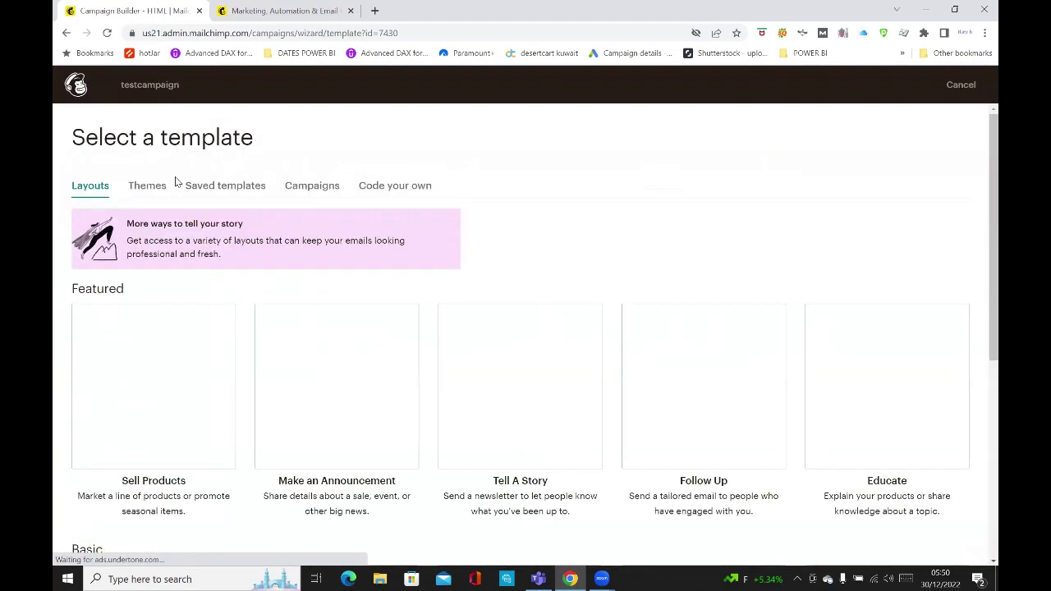
scroll(980, 129, down, 3)
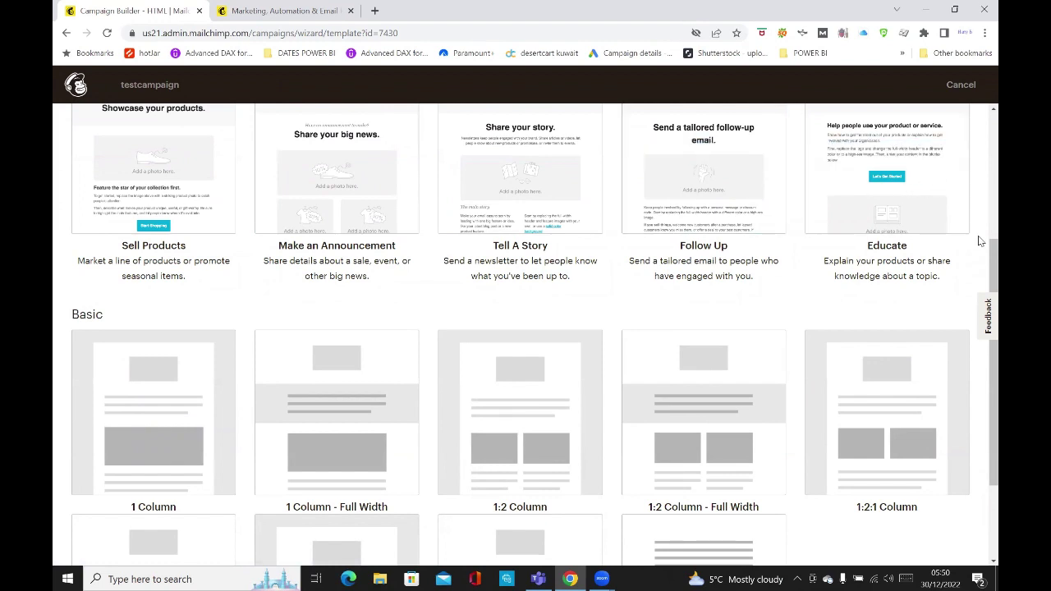
scroll(978, 318, down, 2)
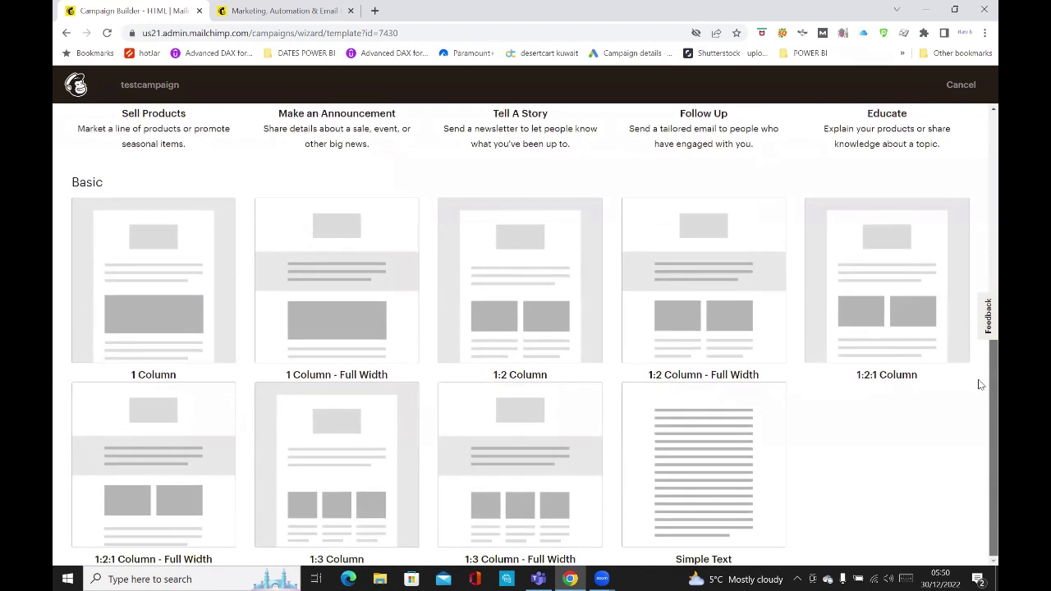
click(137, 282)
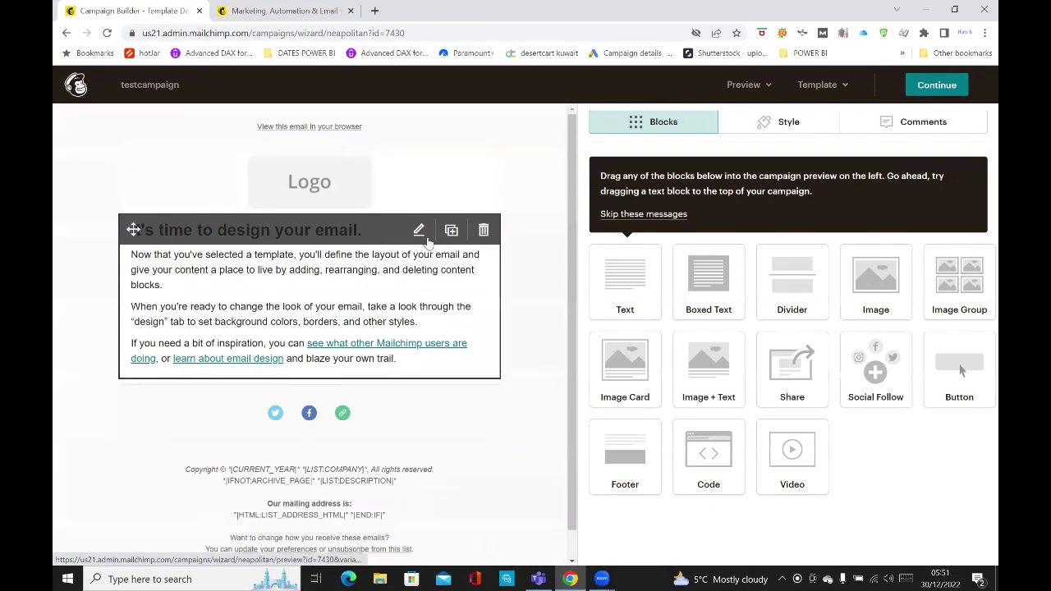
Delete the period so the heading reads "It's time to design your email", then drop an Image Group below.
click(418, 233)
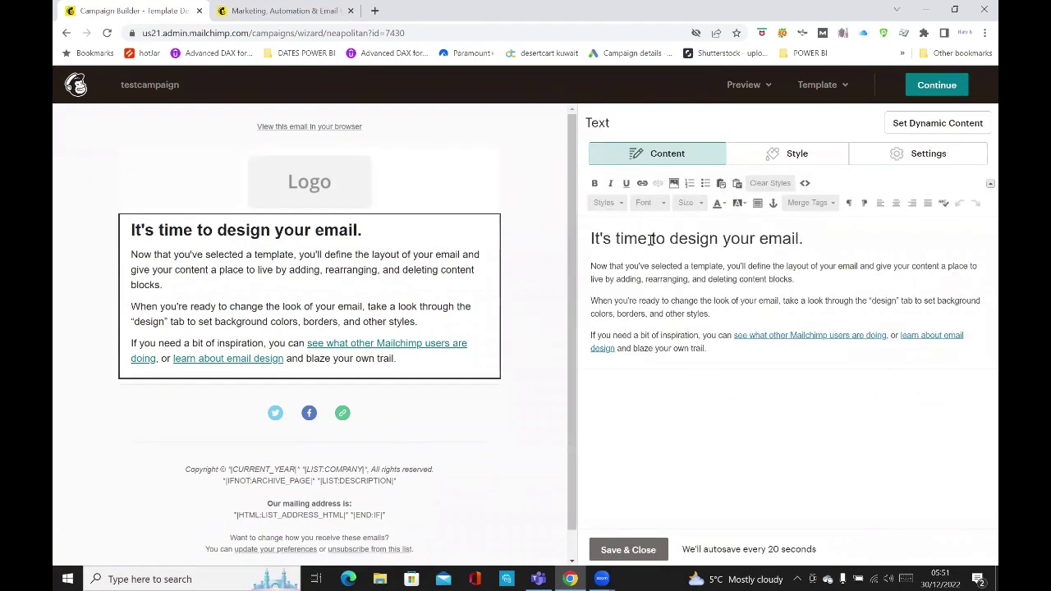
click(816, 237)
key(BackSpace)
click(620, 550)
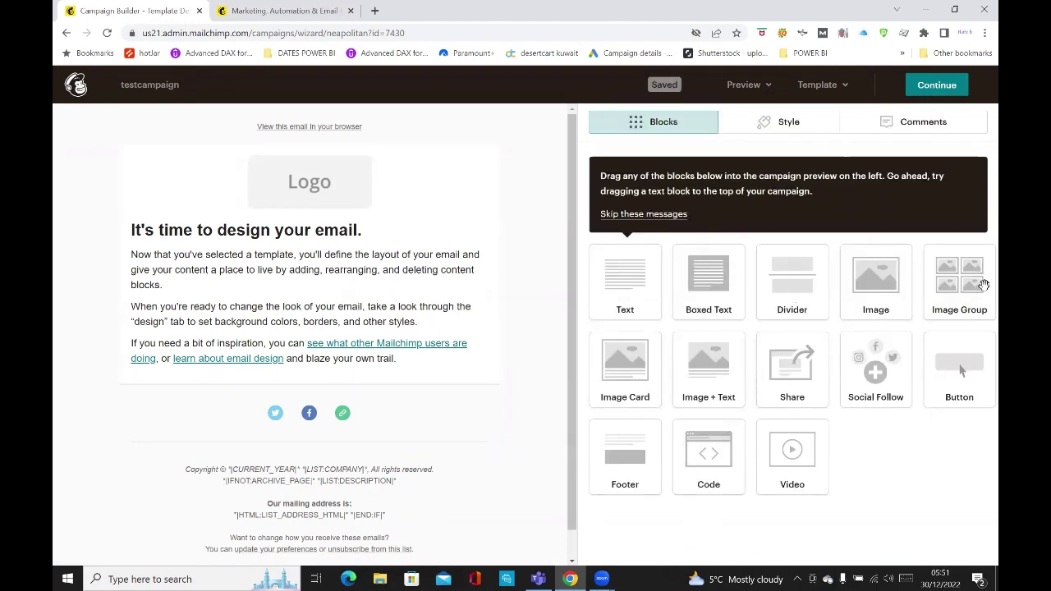
drag(972, 282, 258, 405)
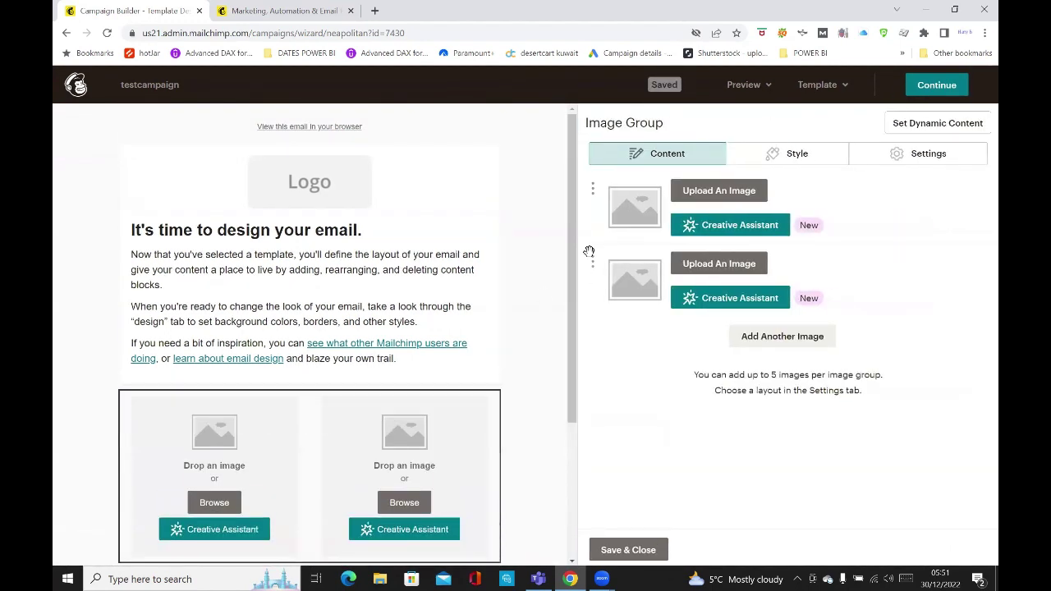
Scroll to the two-slot image group, browse for a left-slot image, then back out of the content studio.
scroll(563, 340, down, 1)
scroll(563, 340, down, 2)
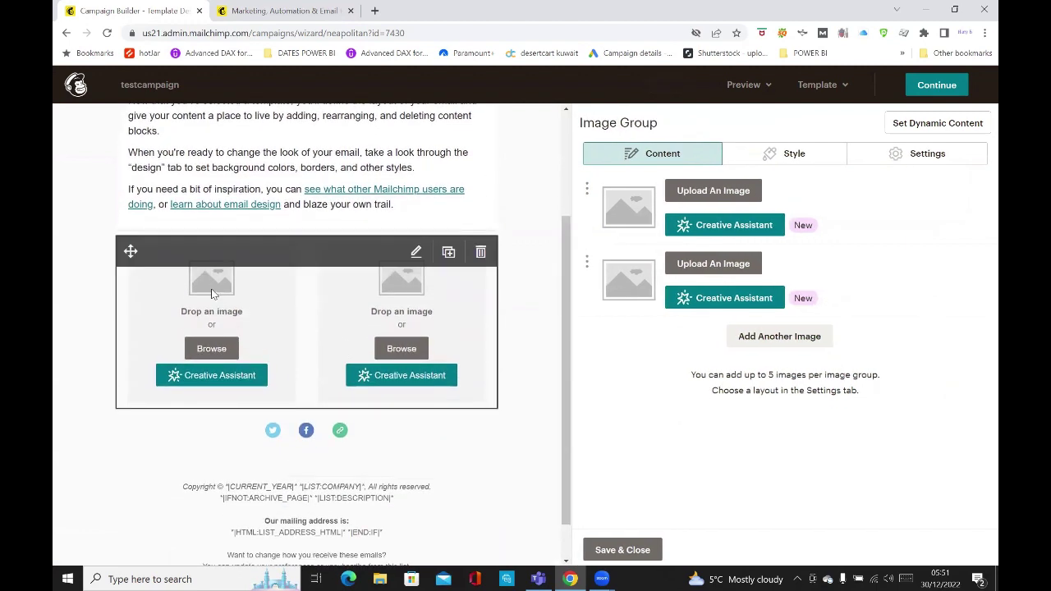
click(214, 350)
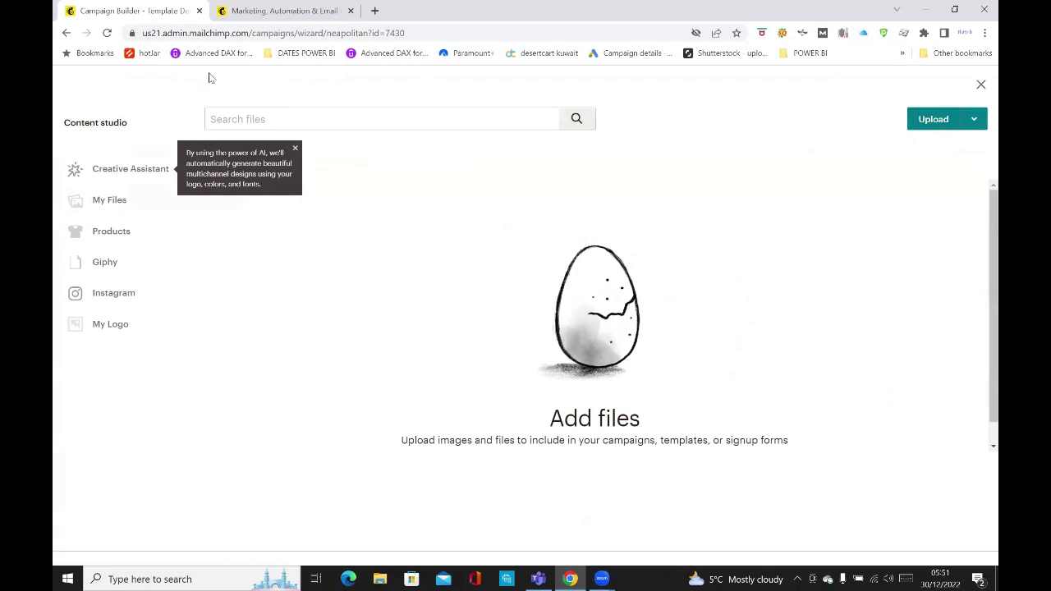
click(66, 34)
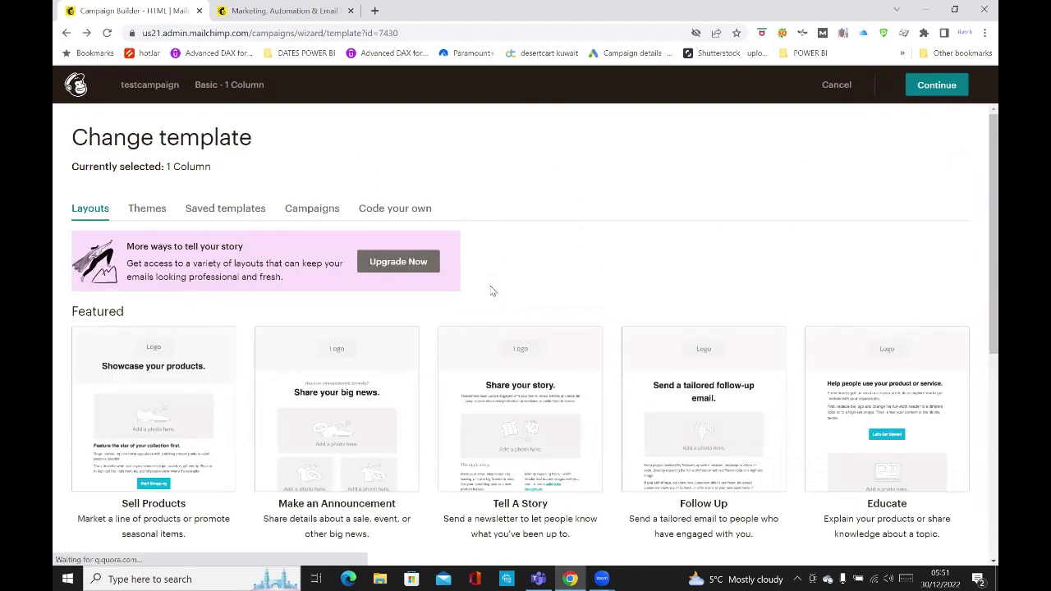
Reselect the 1 Column basic layout to reopen the designer with the image group intact.
scroll(493, 291, down, 2)
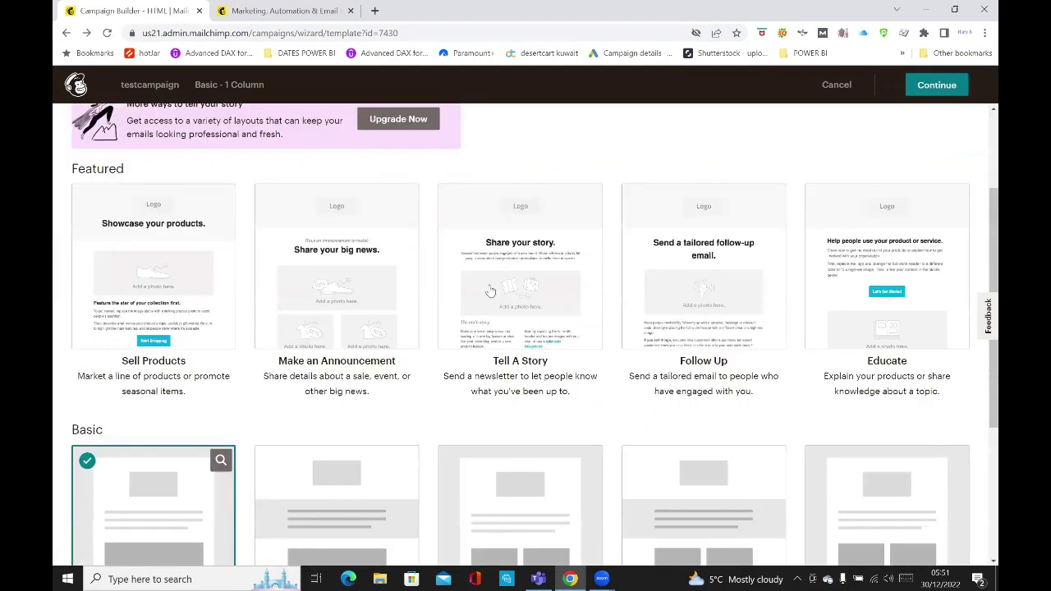
scroll(486, 292, down, 3)
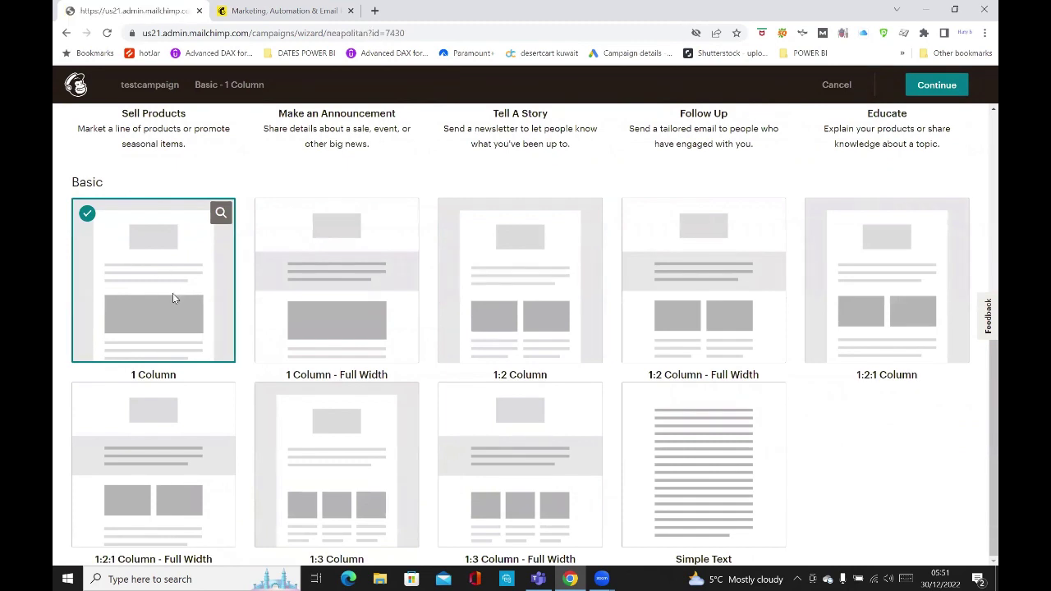
click(174, 296)
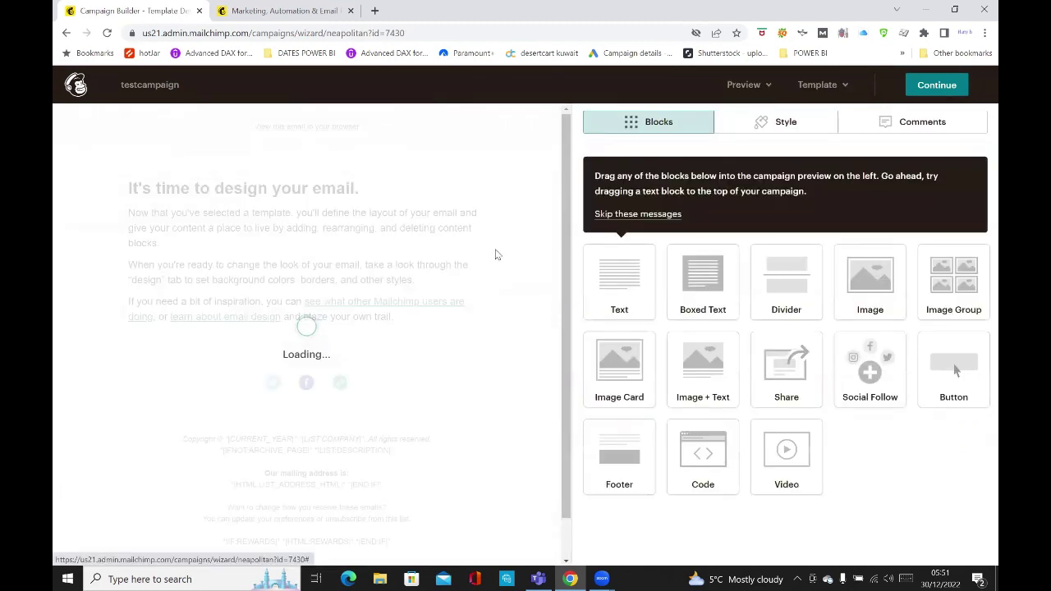
scroll(435, 267, down, 2)
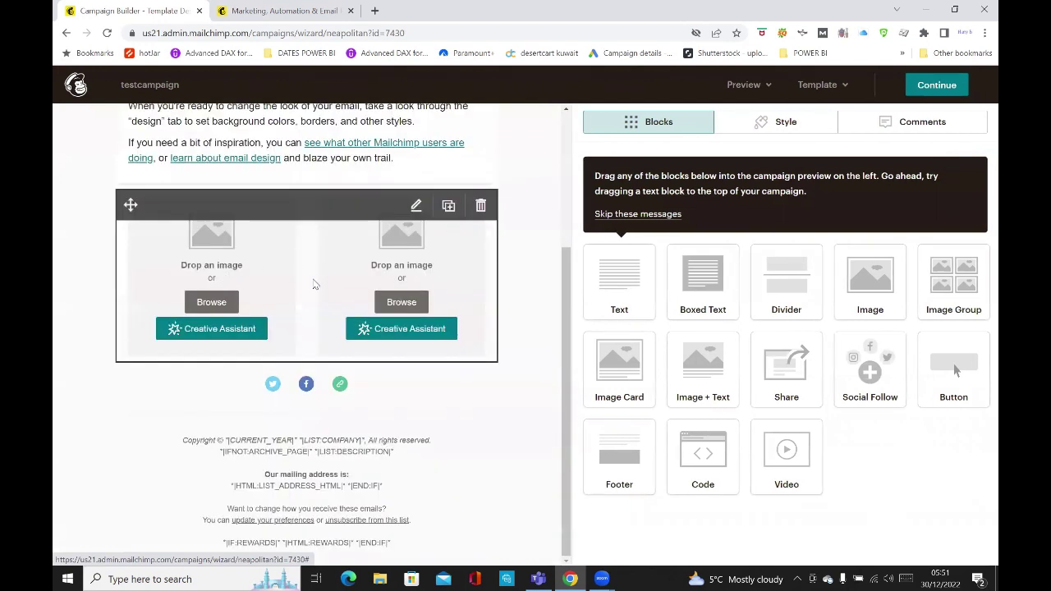
scroll(329, 279, up, 1)
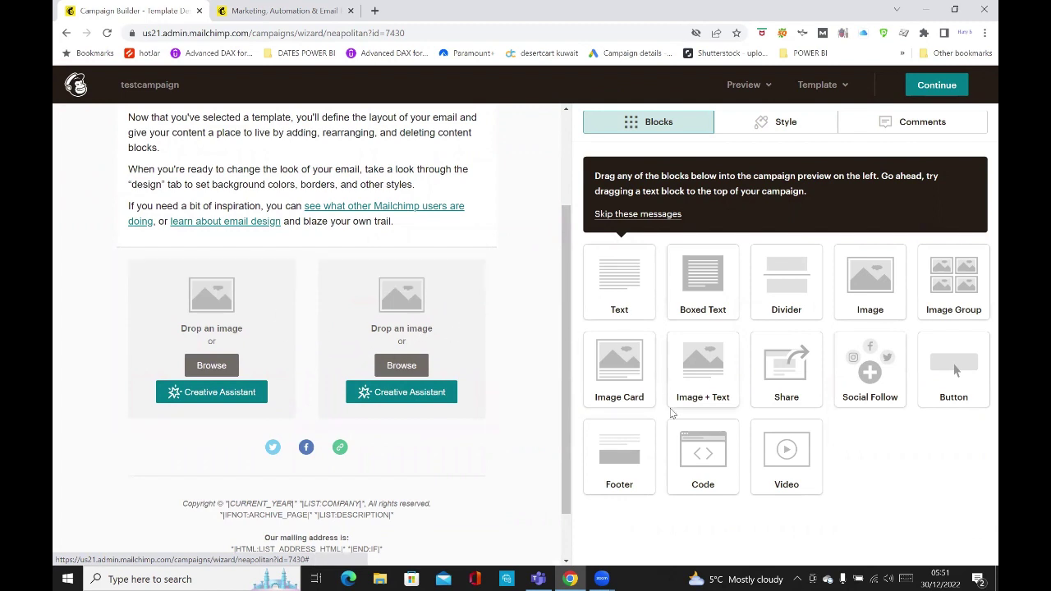
Drop a Footer block under the social icons, save it, and continue to the campaign checklist.
drag(639, 461, 375, 481)
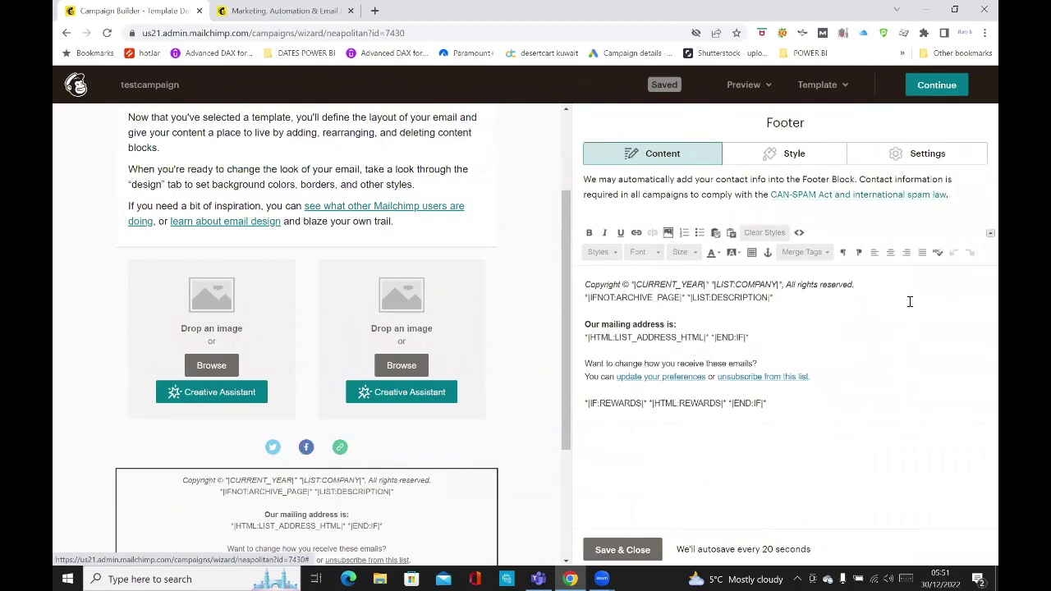
click(625, 552)
click(933, 87)
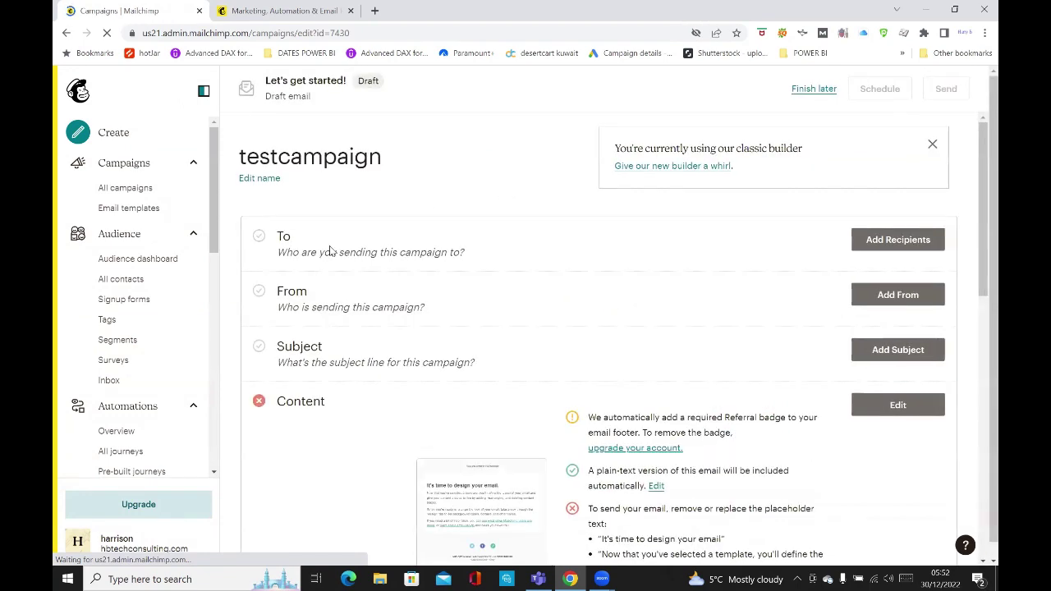
Open Add From in the From section and focus the sender Name field.
scroll(329, 246, down, 1)
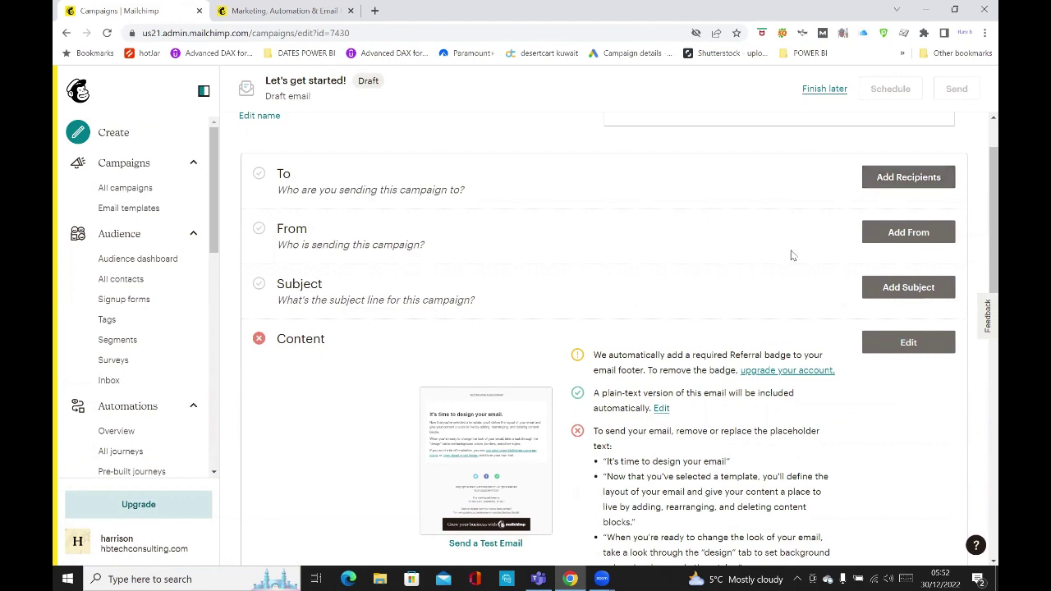
click(900, 236)
click(413, 299)
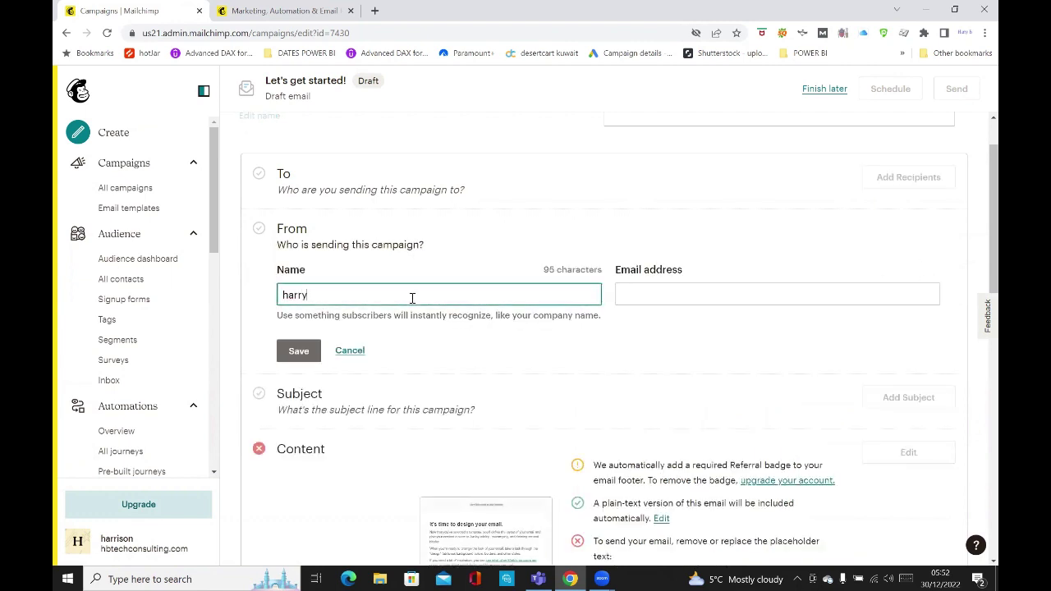
Enter the sender's full name and e-mail address in the From fields and save them.
click(648, 288)
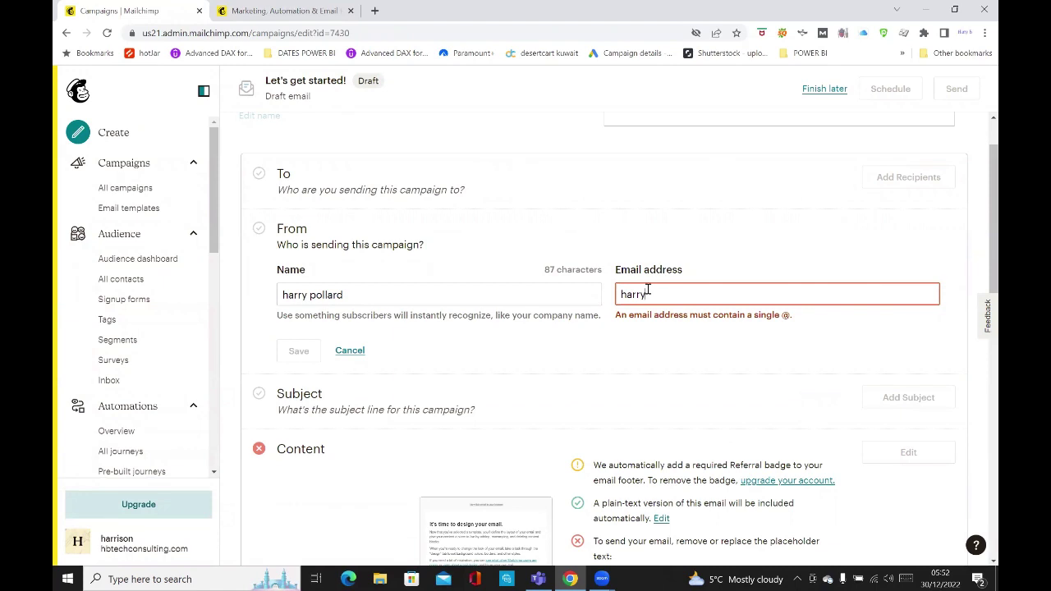
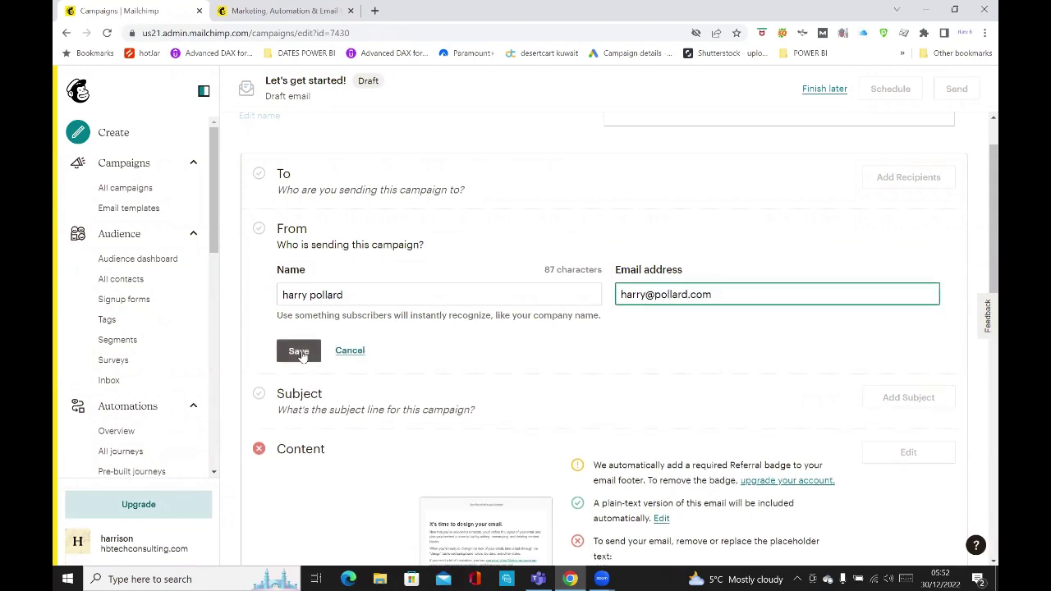
click(299, 351)
After the domain error, replace the rejected sender e-mail with the account owner's own address.
scroll(386, 397, down, 2)
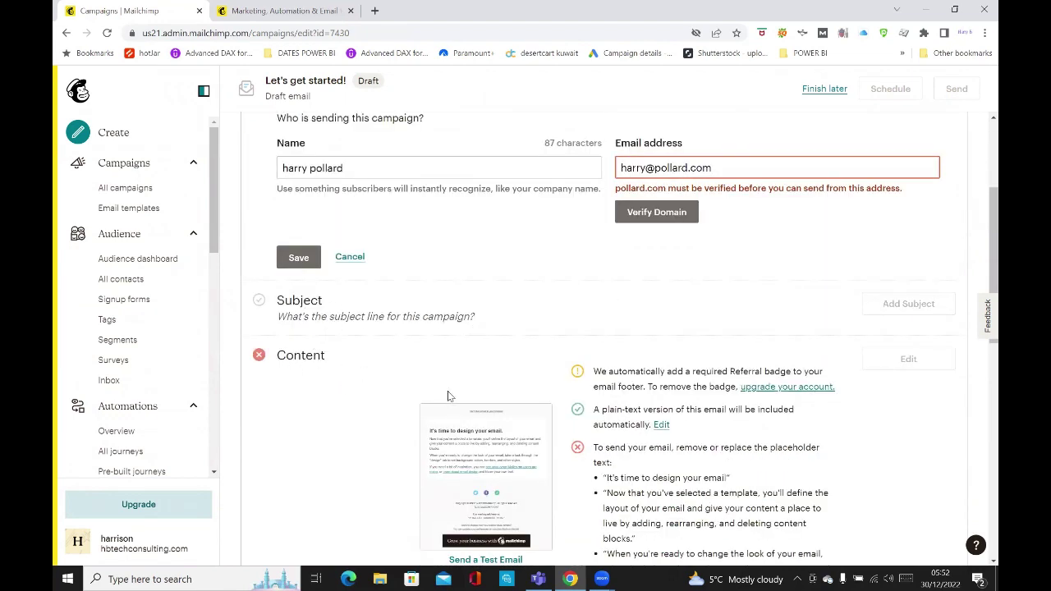
scroll(575, 328, up, 1)
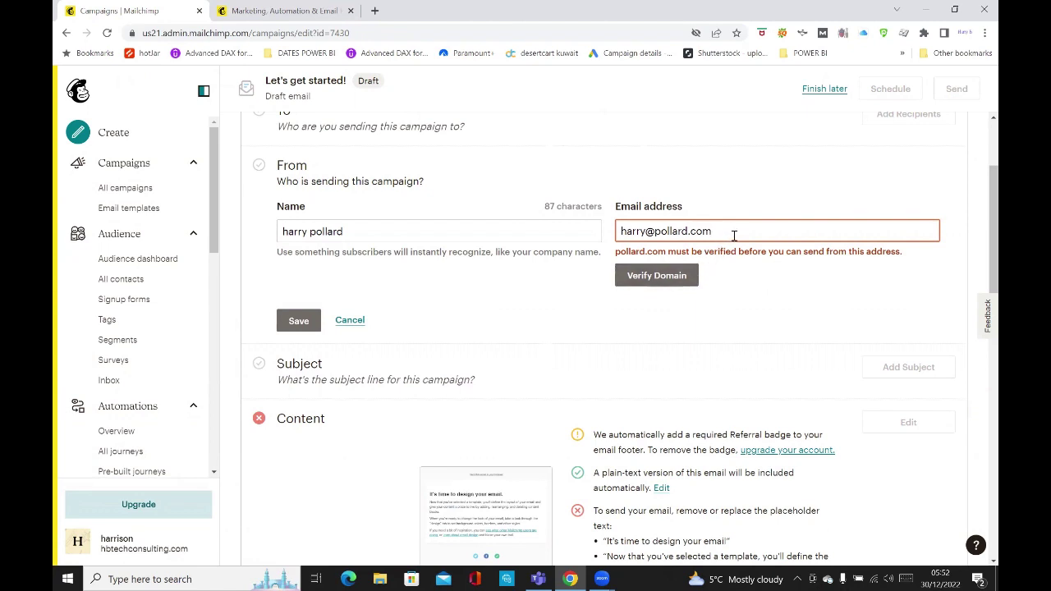
key(BackSpace)
key(BackSpace)
key(BackSpace)
key(BackSpace)
key(BackSpace)
key(BackSpace)
key(BackSpace)
key(BackSpace)
key(BackSpace)
key(BackSpace)
key(BackSpace)
key(BackSpace)
key(BackSpace)
key(BackSpace)
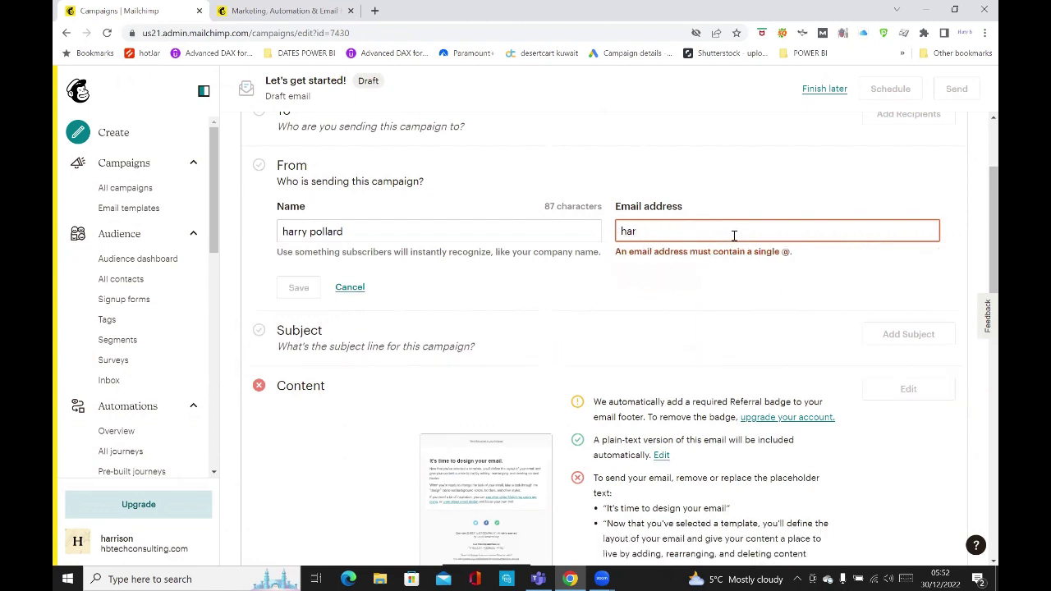
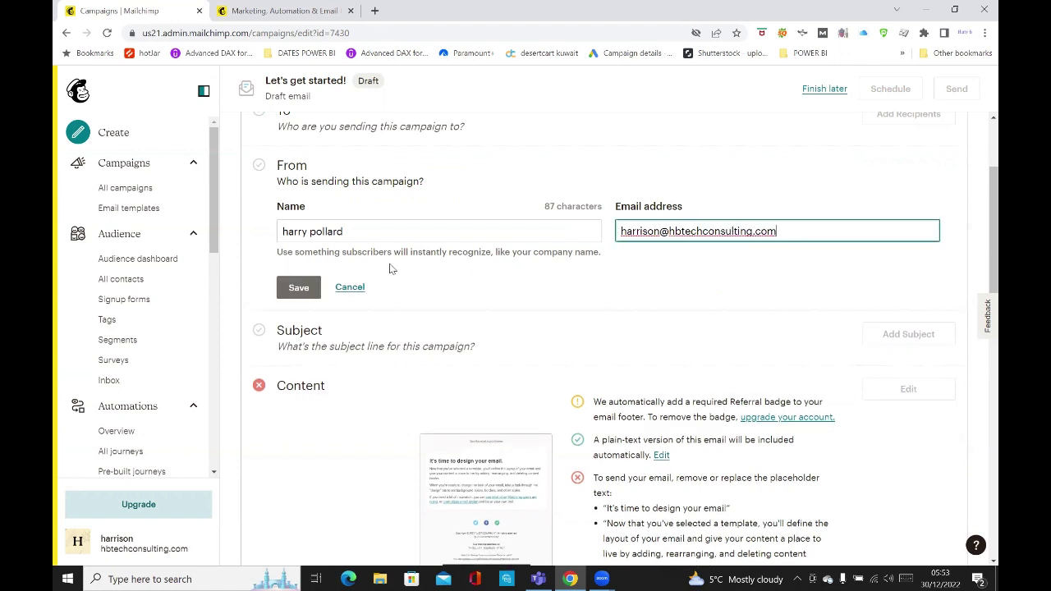
Save the corrected sender details, send the domain verification e-mail, and close the Verify Domain dialog.
click(312, 287)
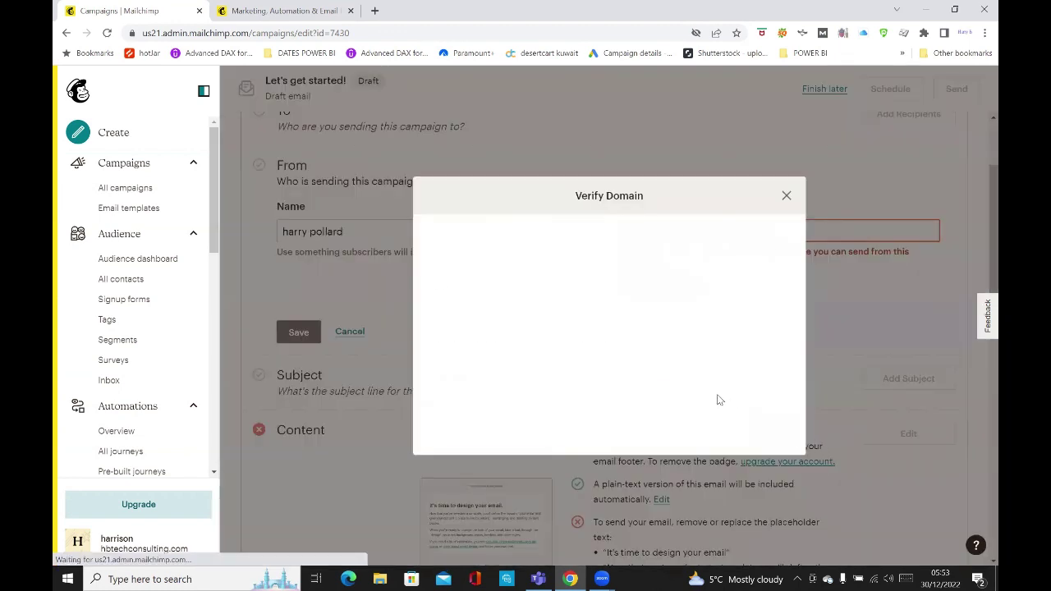
click(484, 432)
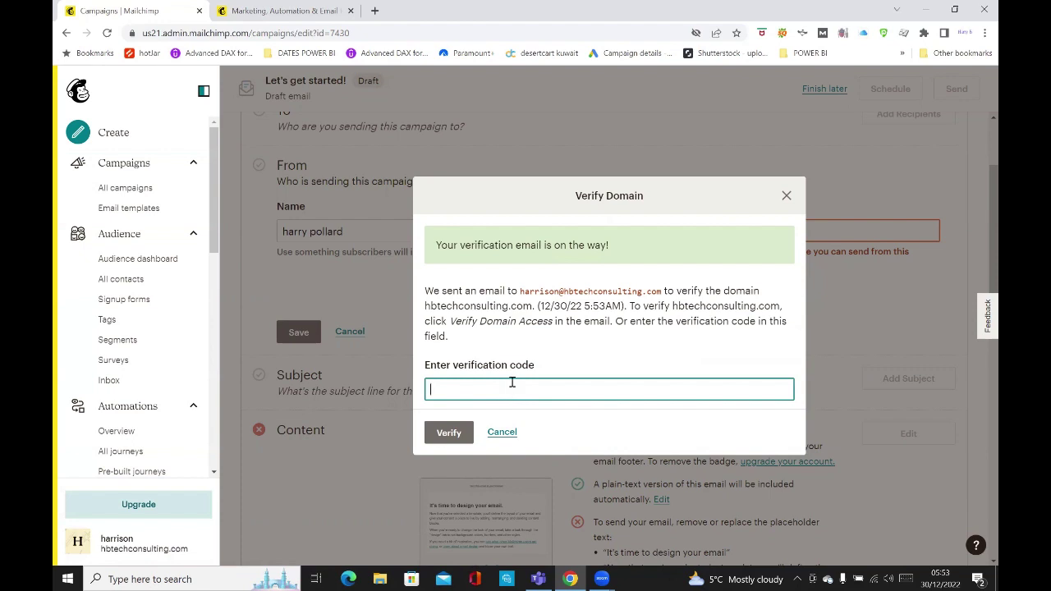
click(786, 196)
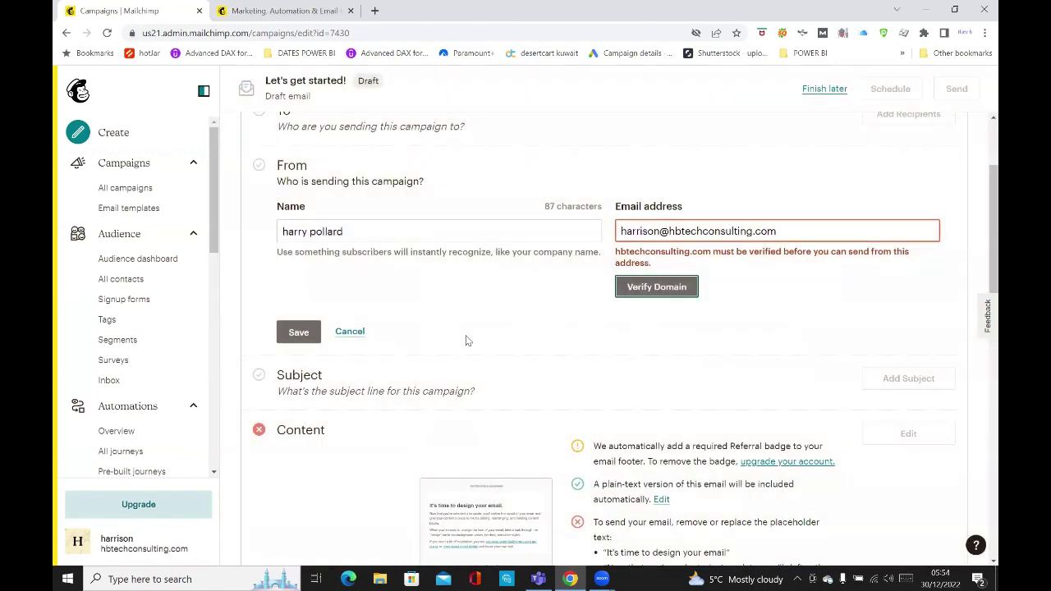
Scroll through the testcampaign draft page and back up to the From section.
scroll(427, 355, down, 2)
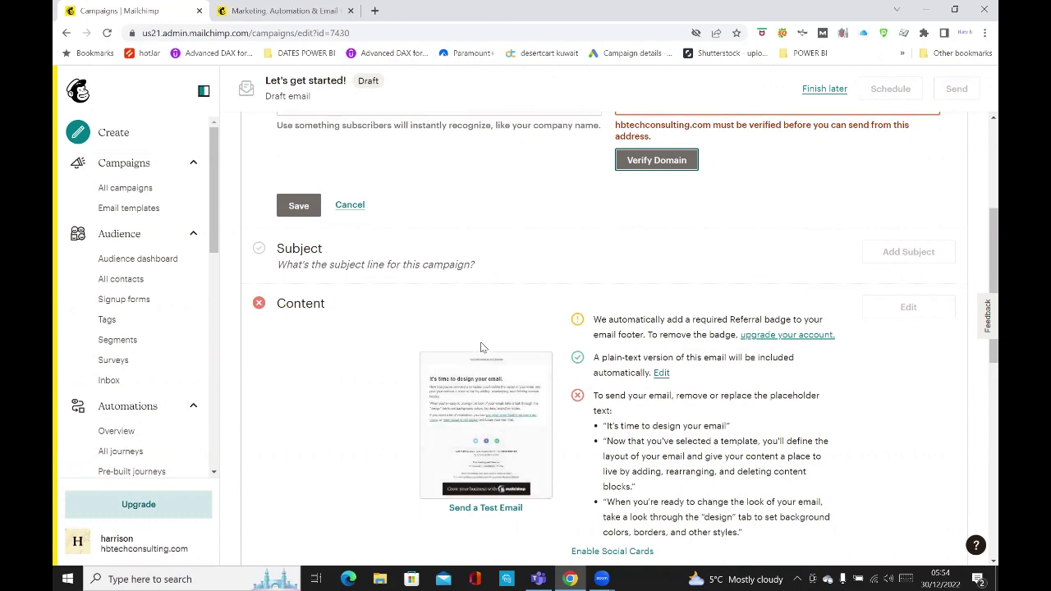
scroll(533, 353, down, 3)
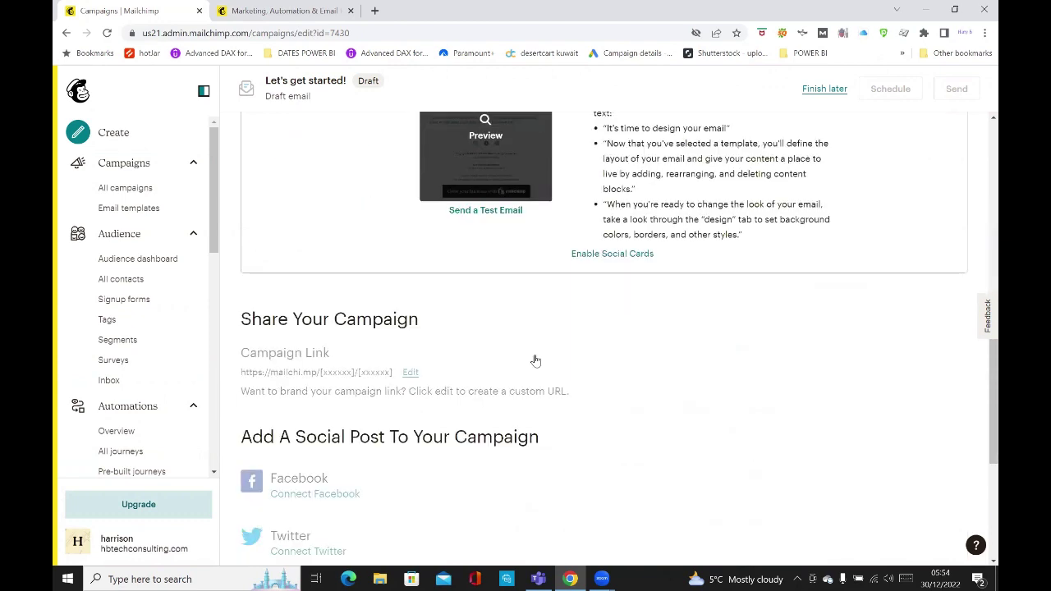
scroll(534, 361, down, 3)
scroll(535, 360, up, 3)
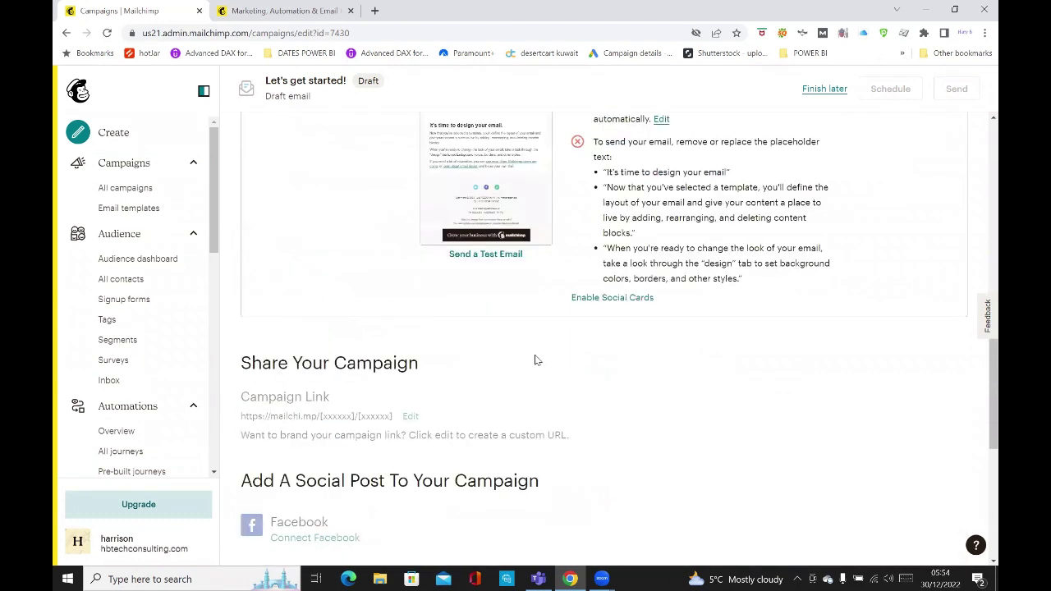
scroll(510, 355, down, 2)
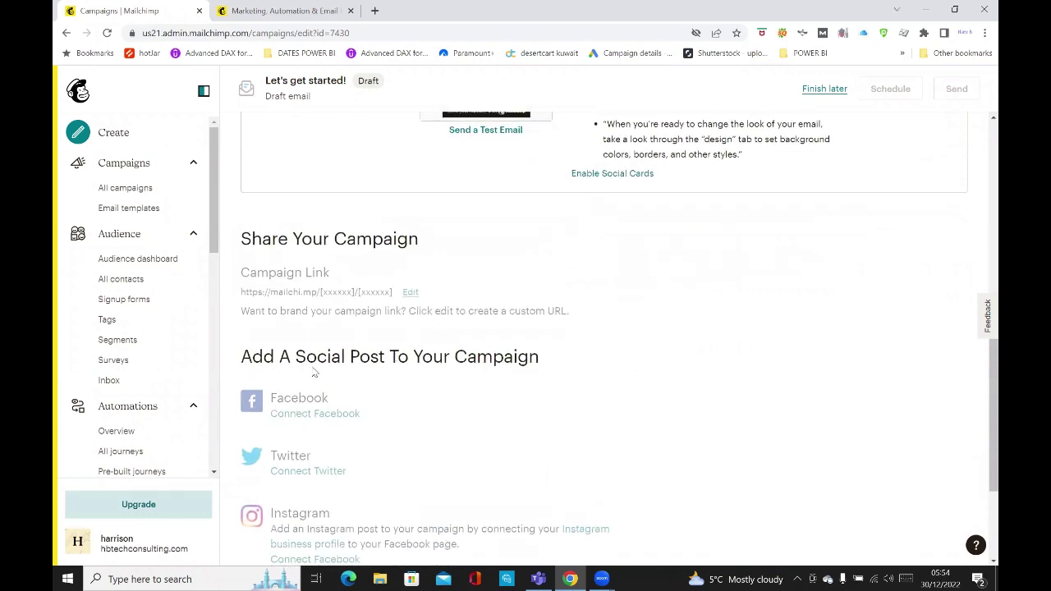
scroll(510, 359, down, 2)
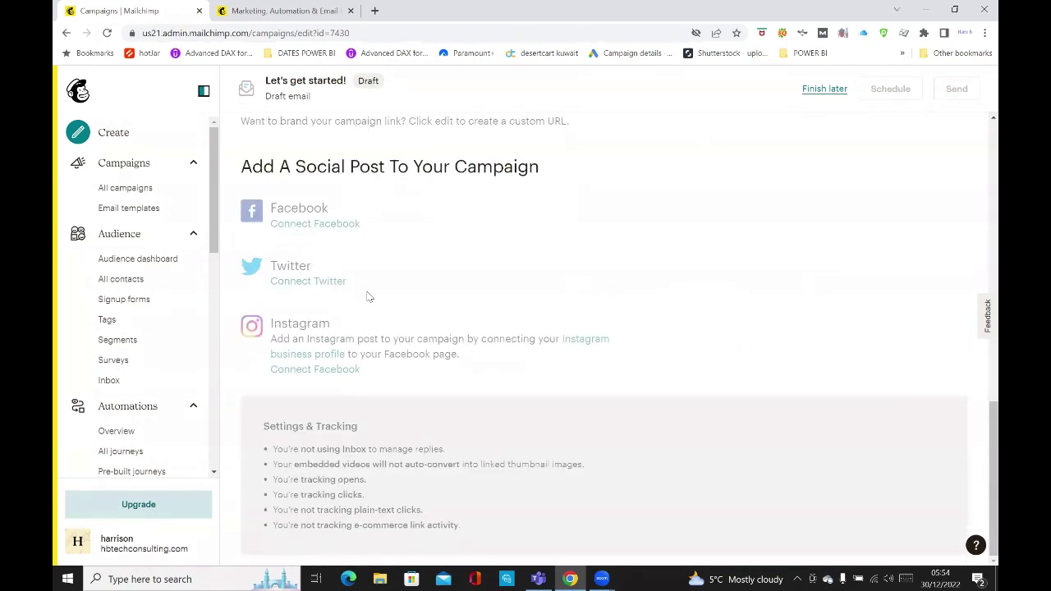
scroll(637, 364, up, 5)
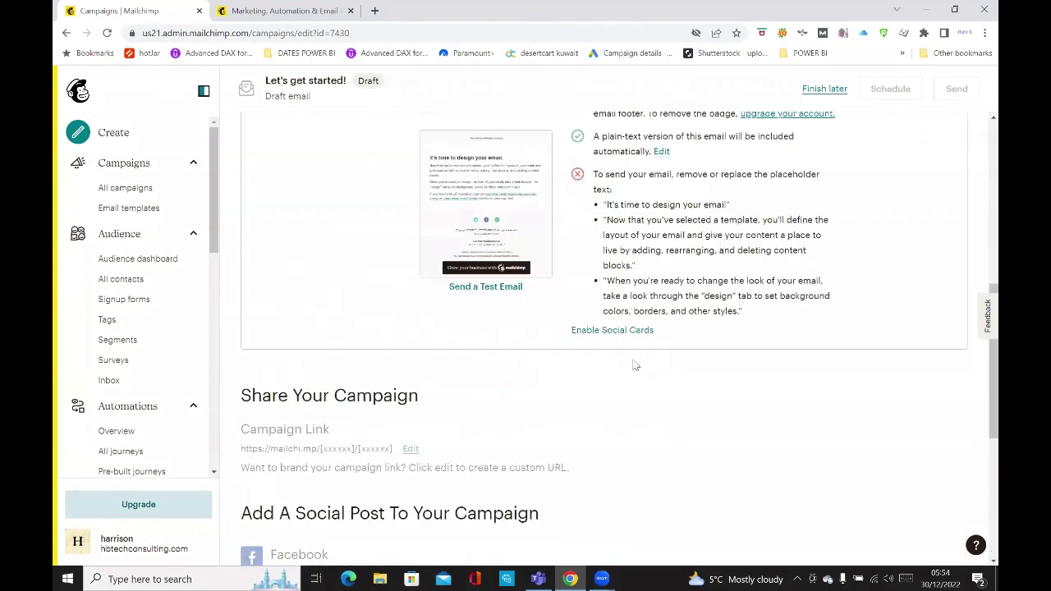
scroll(641, 361, up, 10)
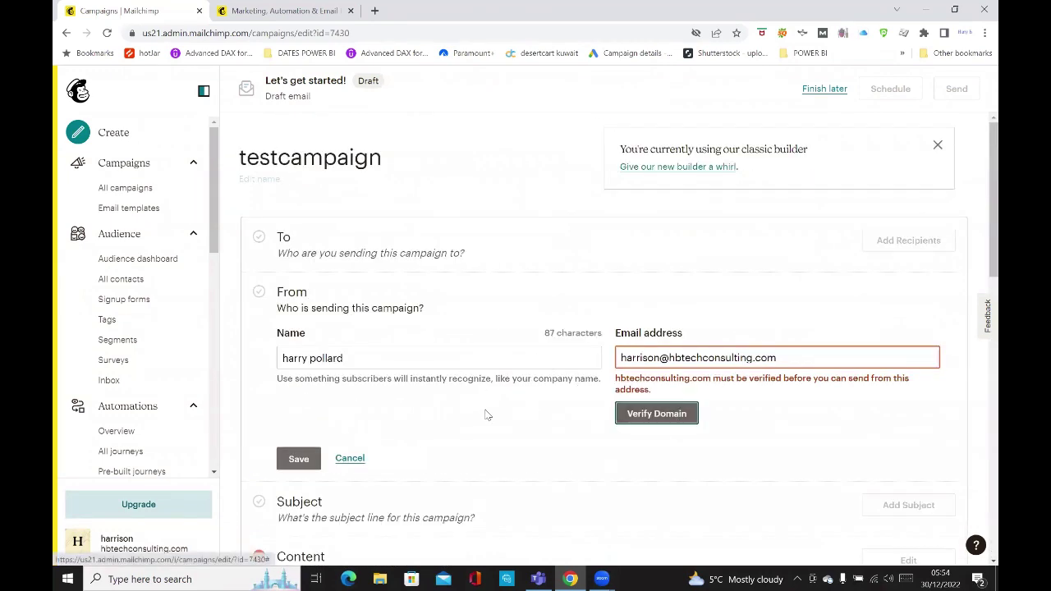
click(350, 459)
scroll(525, 390, down, 2)
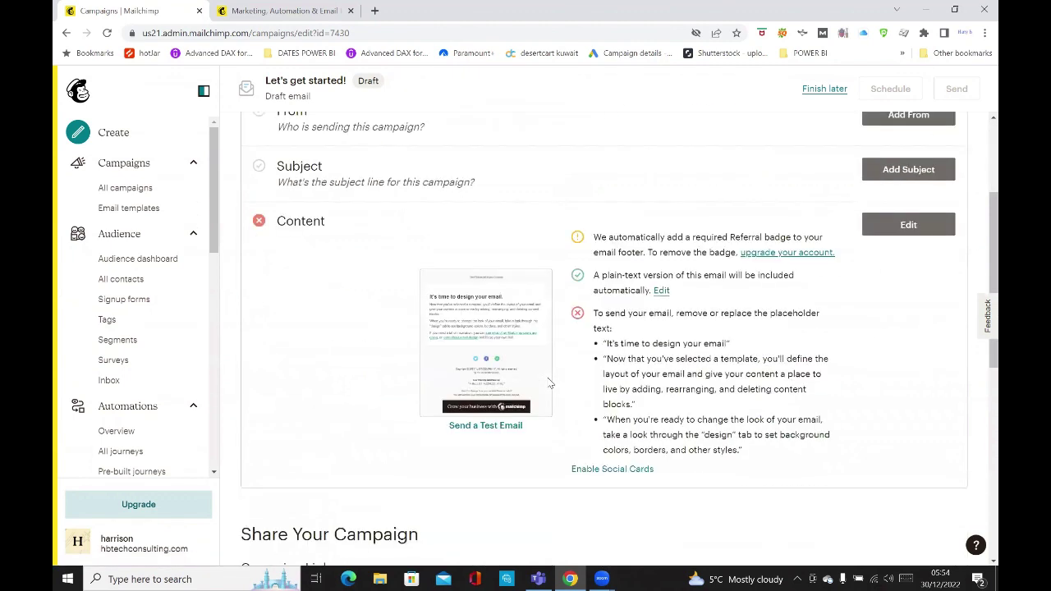
scroll(551, 383, down, 4)
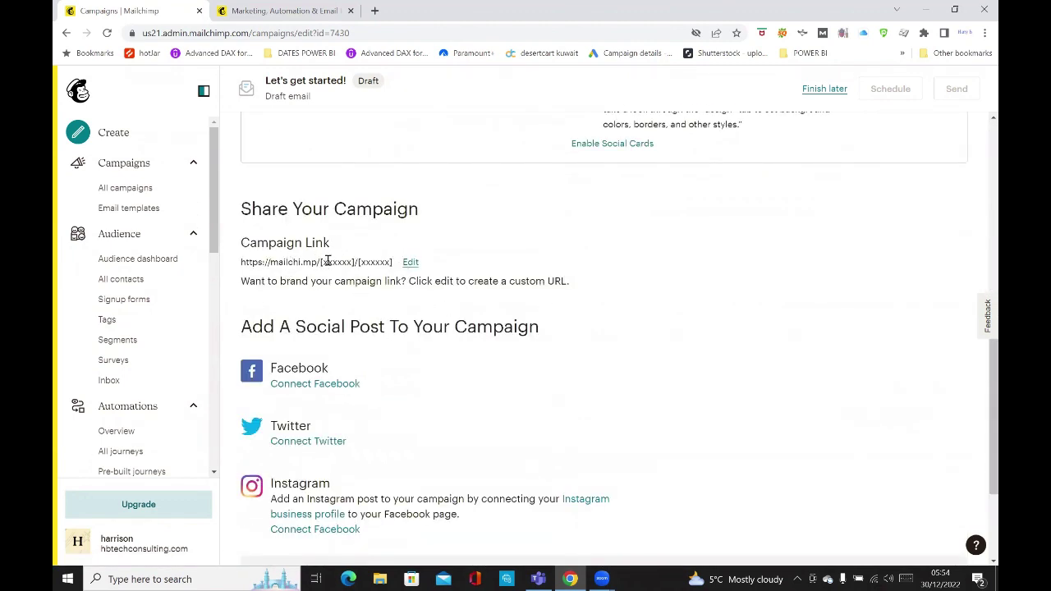
scroll(316, 281, down, 2)
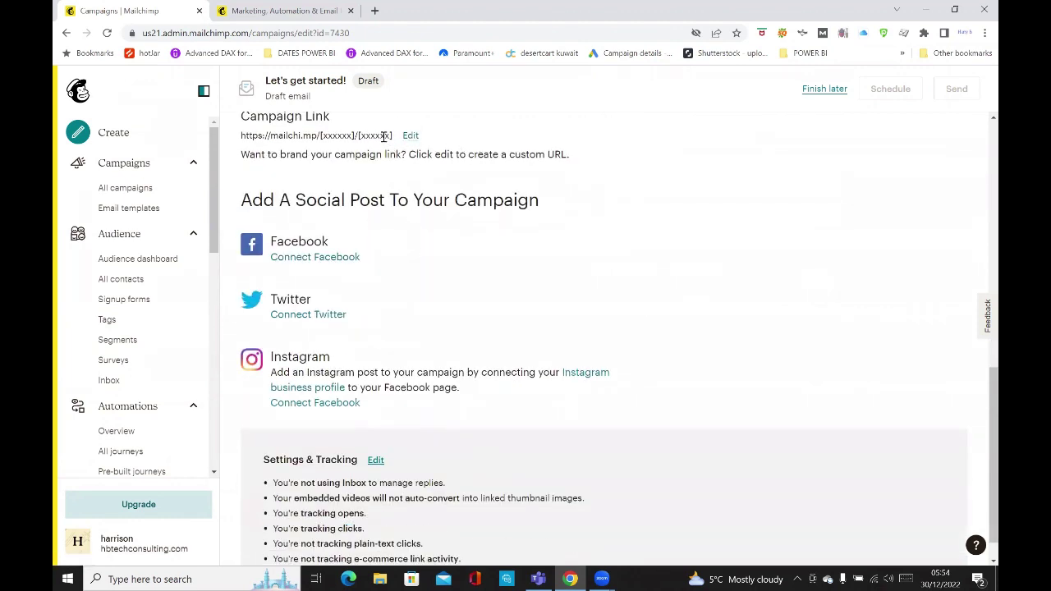
click(411, 137)
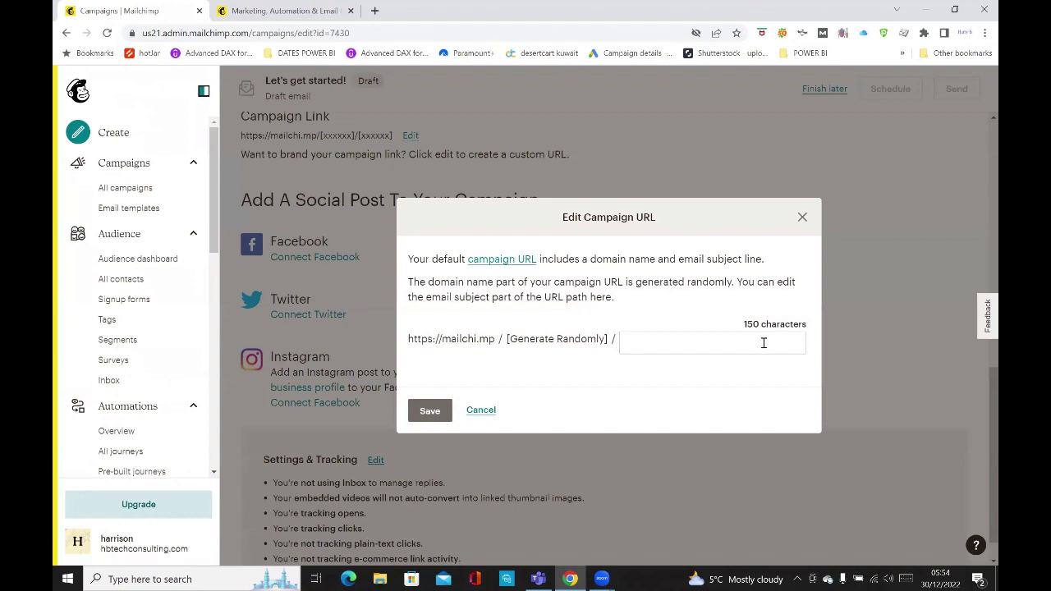
click(802, 219)
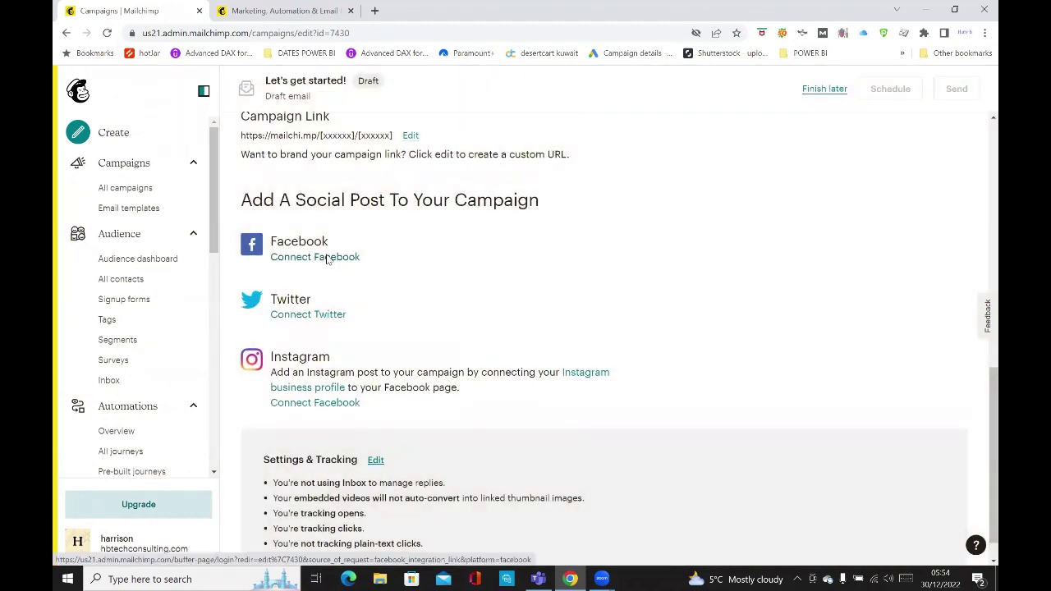
click(327, 258)
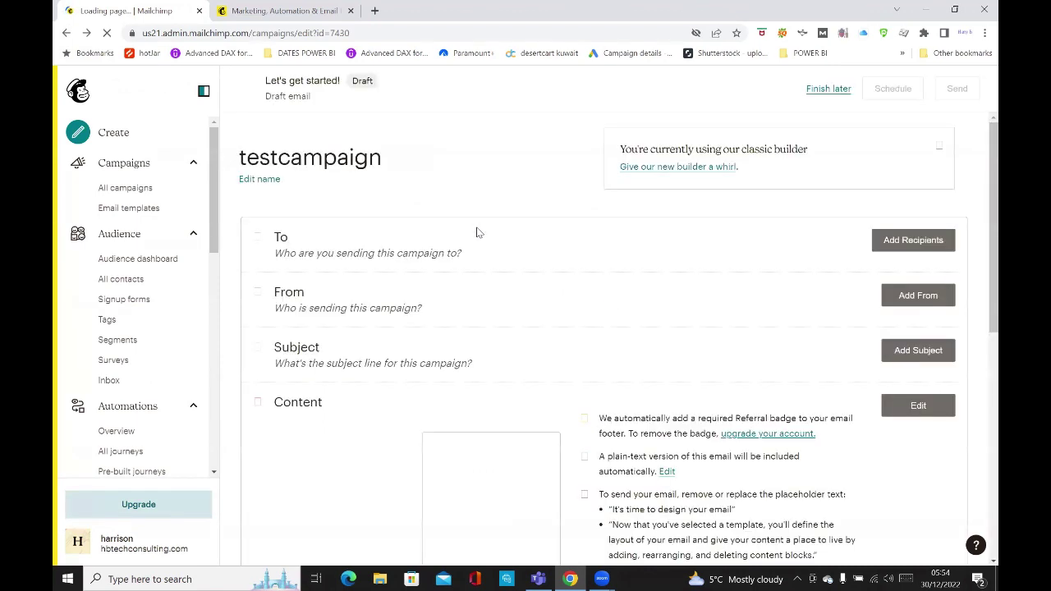
Scroll through the help article on adding Instagram to a Facebook Page.
scroll(503, 257, down, 10)
scroll(428, 296, down, 1)
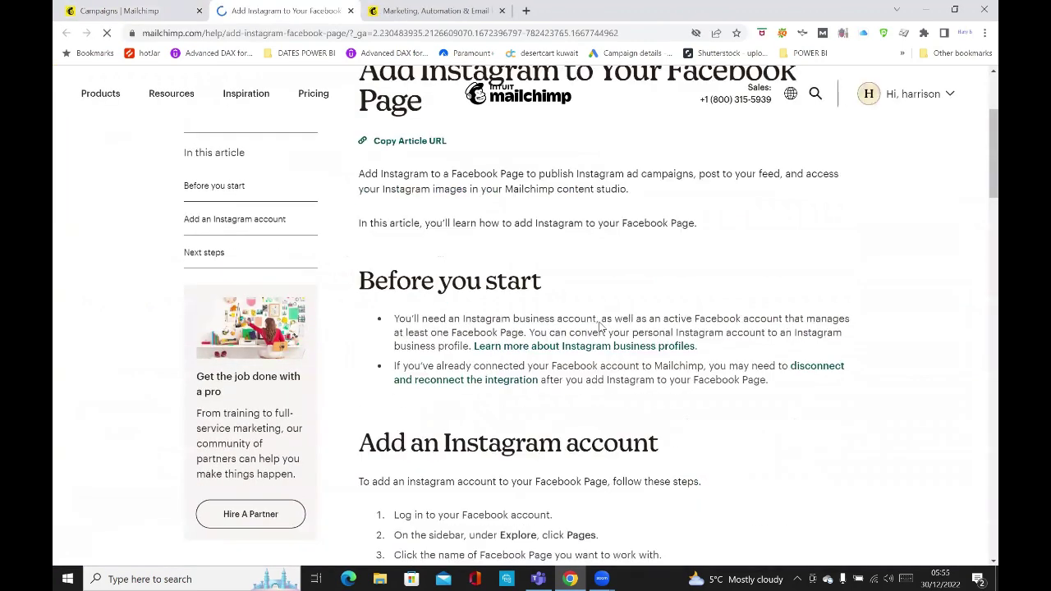
scroll(601, 326, down, 5)
scroll(598, 326, down, 15)
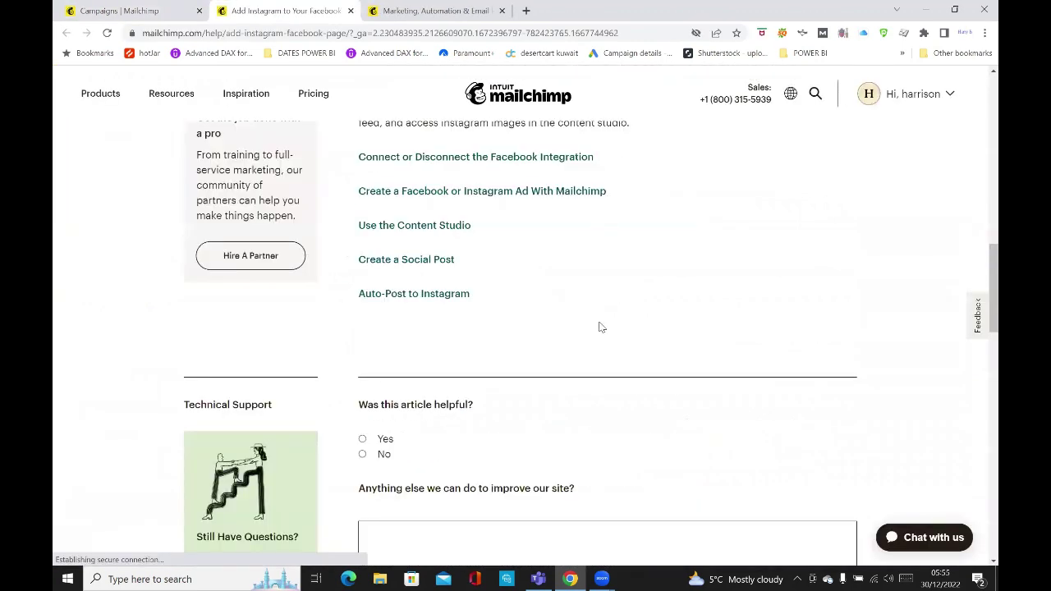
scroll(532, 308, up, 3)
scroll(533, 307, down, 2)
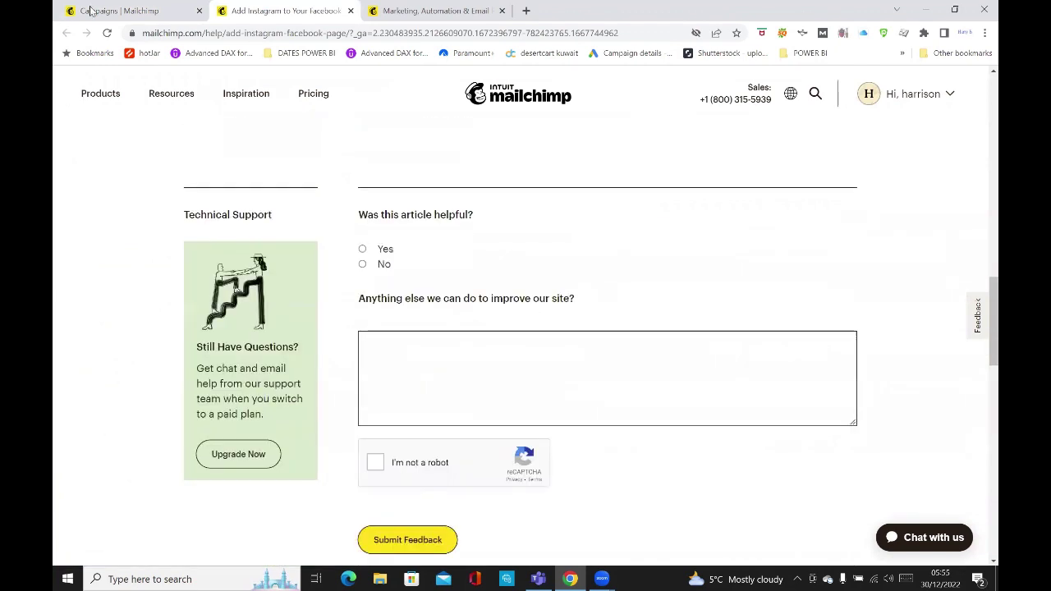
Switch across the browser tabs back to the testcampaign draft.
click(435, 10)
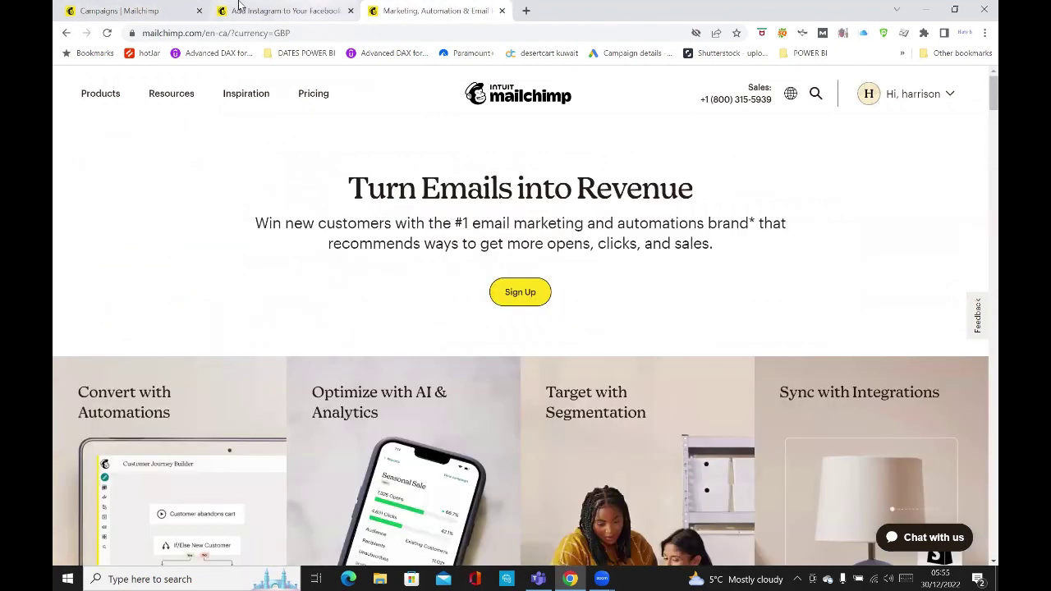
click(262, 11)
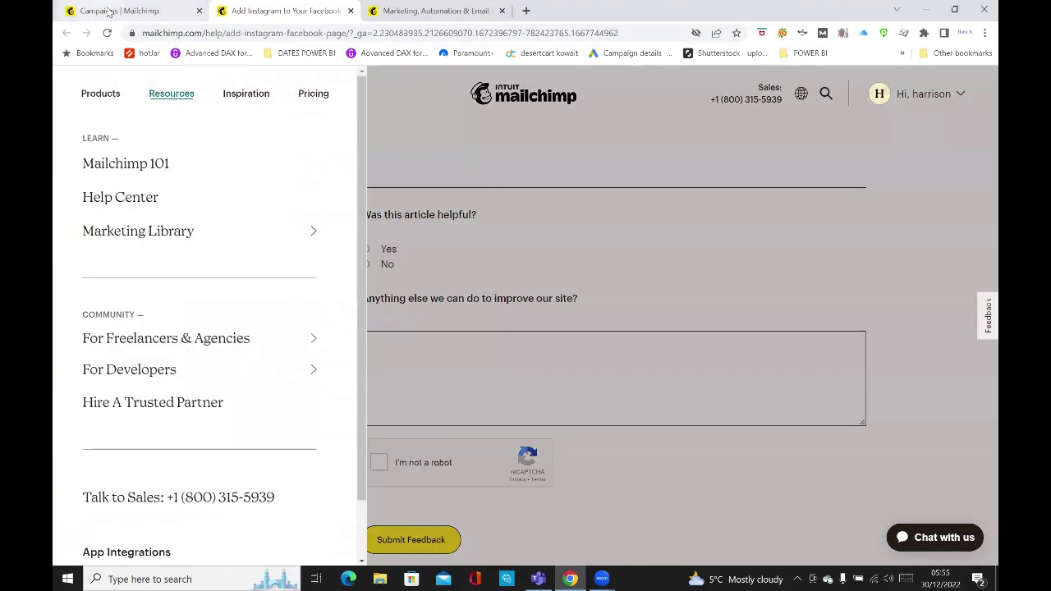
click(107, 10)
Scroll to the top of the campaign editor and choose Finish later to reach the campaigns list.
scroll(528, 281, down, 1)
scroll(528, 282, up, 5)
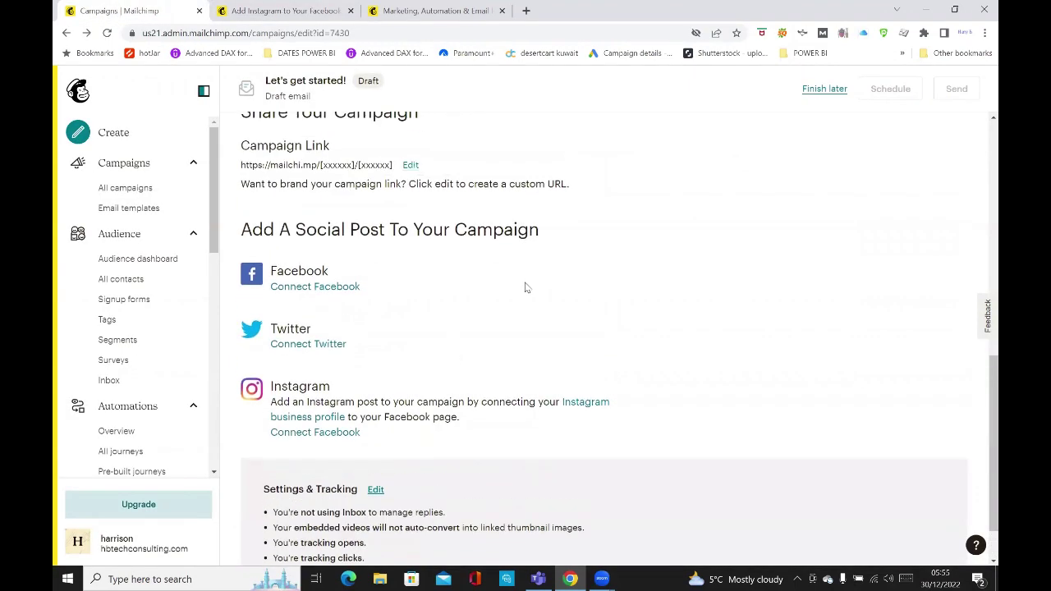
scroll(587, 243, up, 3)
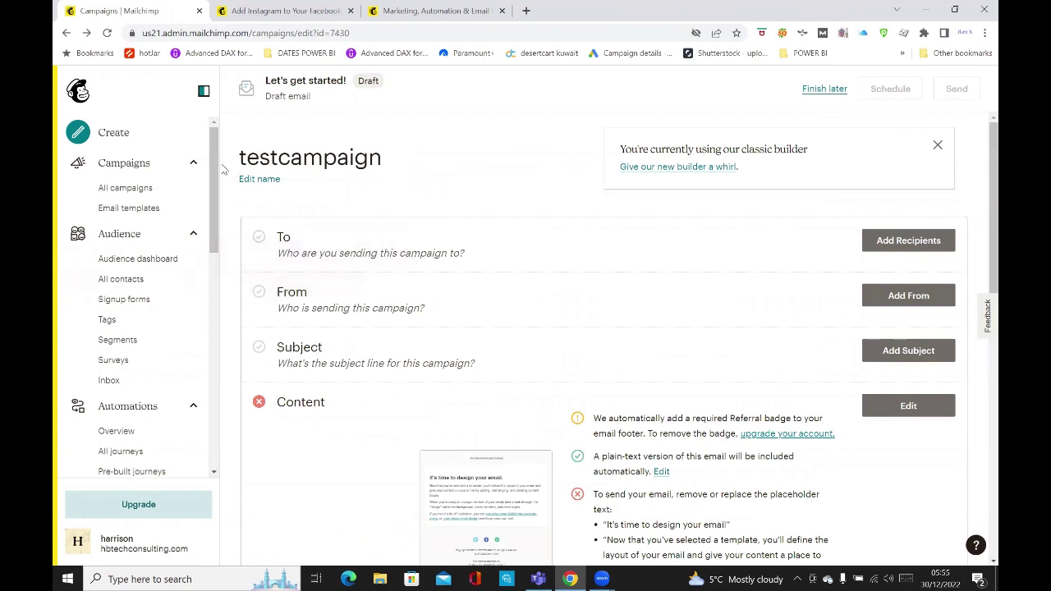
scroll(164, 206, down, 3)
scroll(137, 182, up, 3)
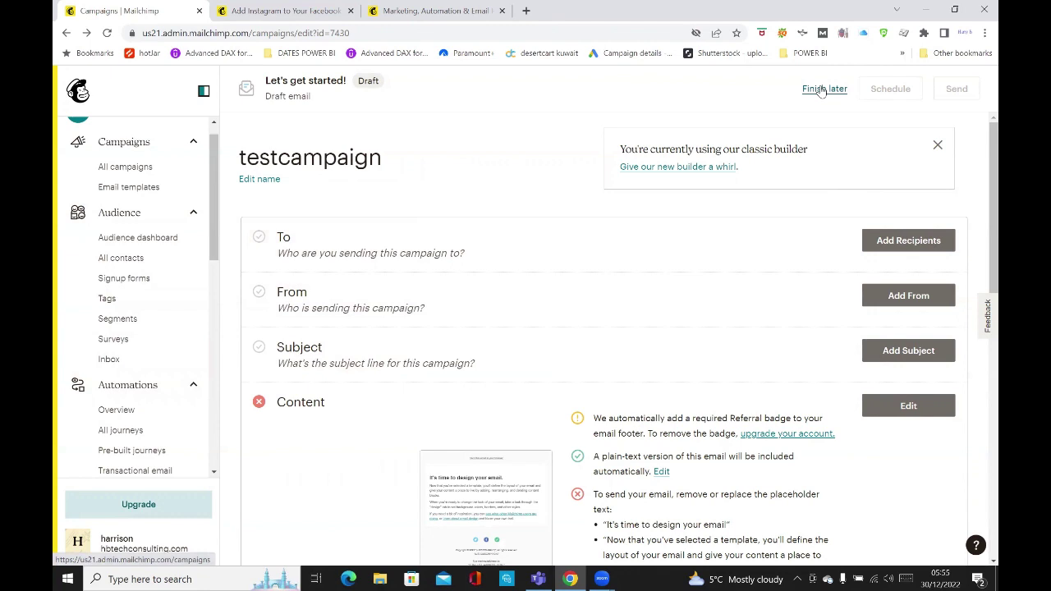
click(822, 91)
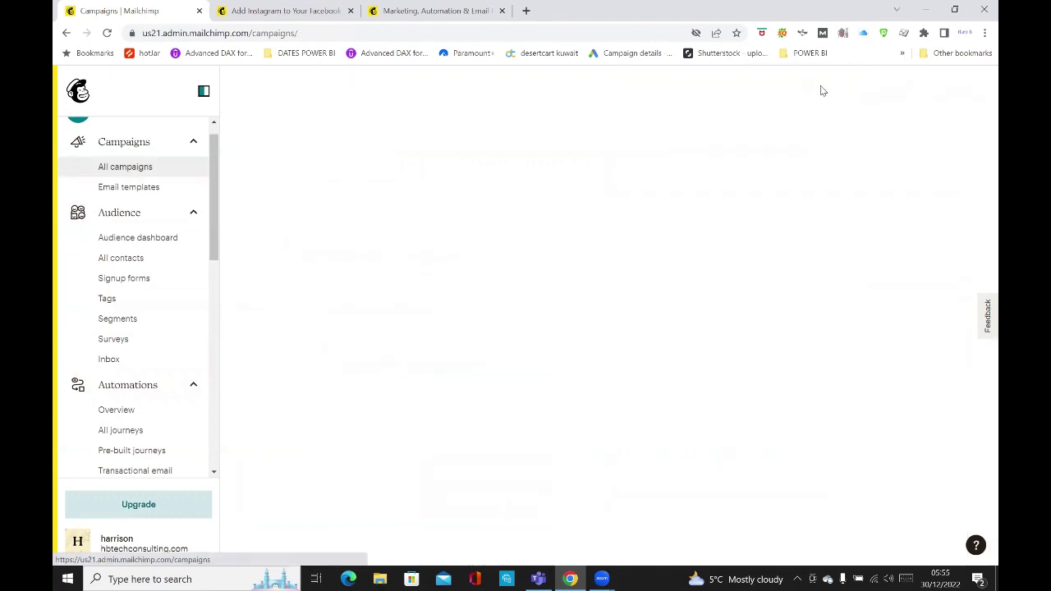